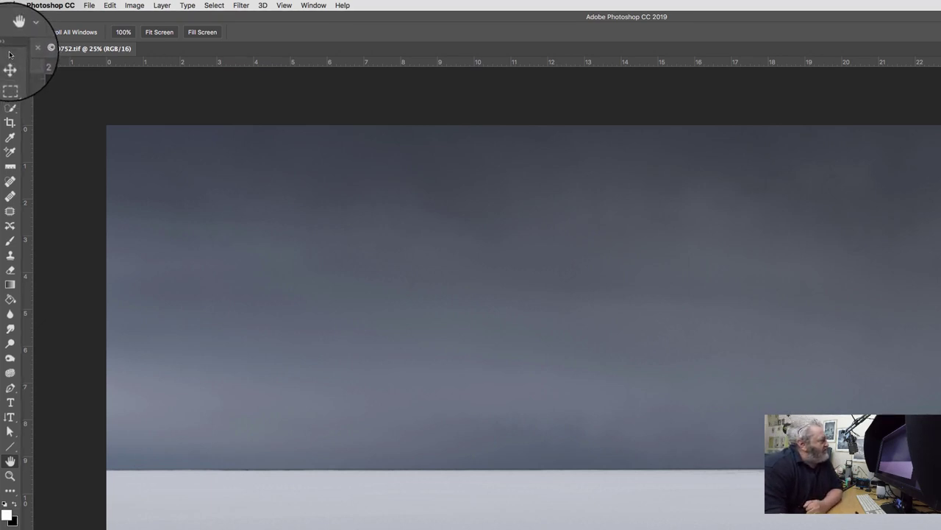
Drag the Tools panel off the left edge so it floats over the middle of the canvas
left_click_drag(11, 53, 560, 140)
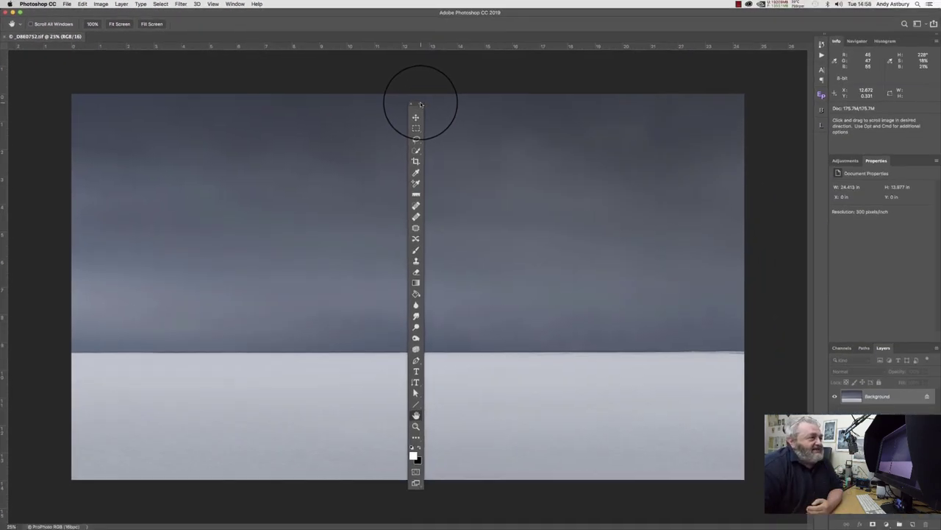
Choose Essentials from the workspace switcher, restoring the left toolbar and Color, Properties, Layers, Libraries panels
left_click(926, 25)
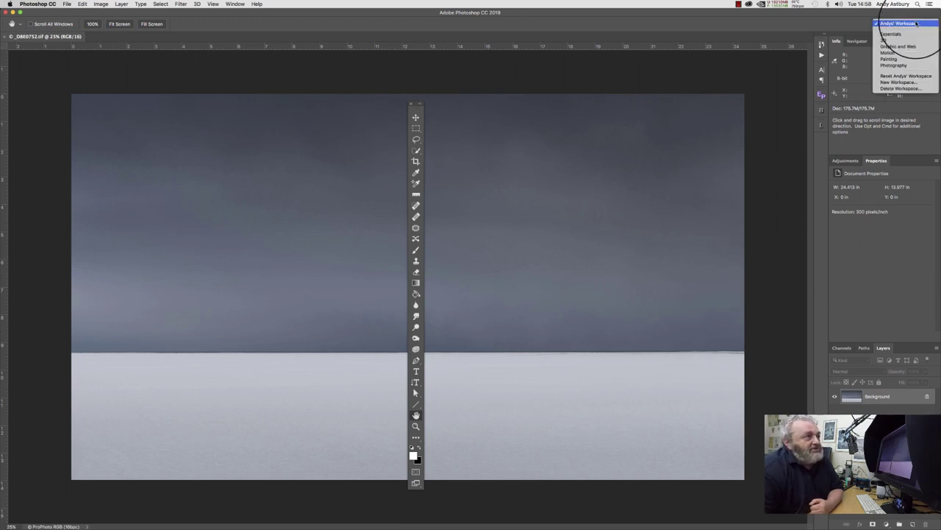
left_click(905, 24)
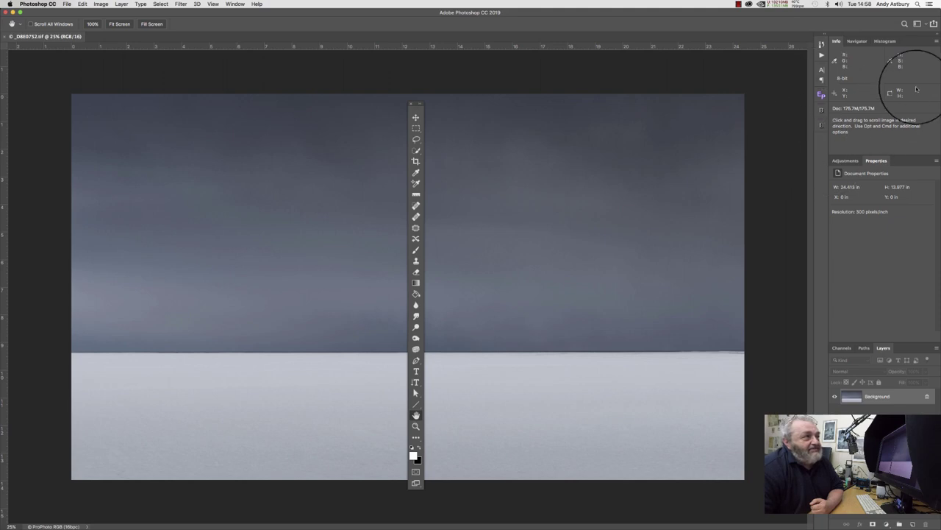
left_click(917, 24)
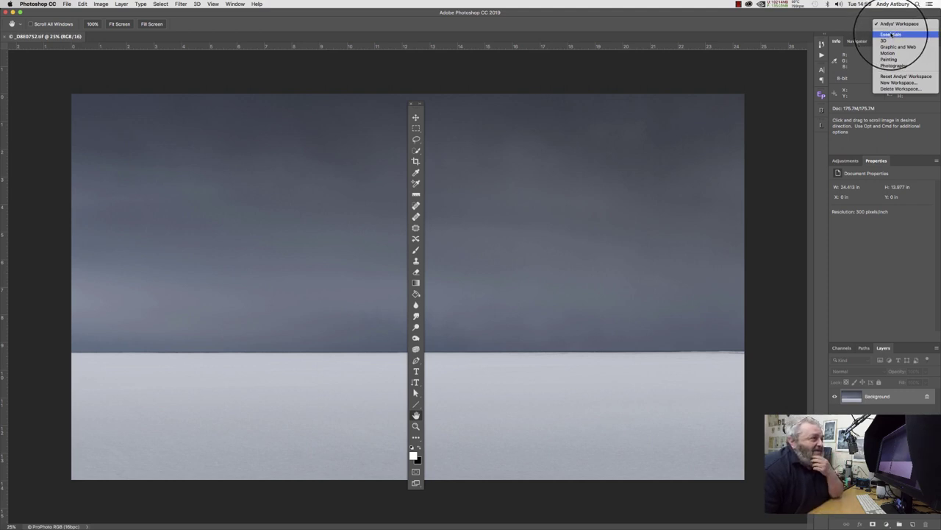
left_click(890, 34)
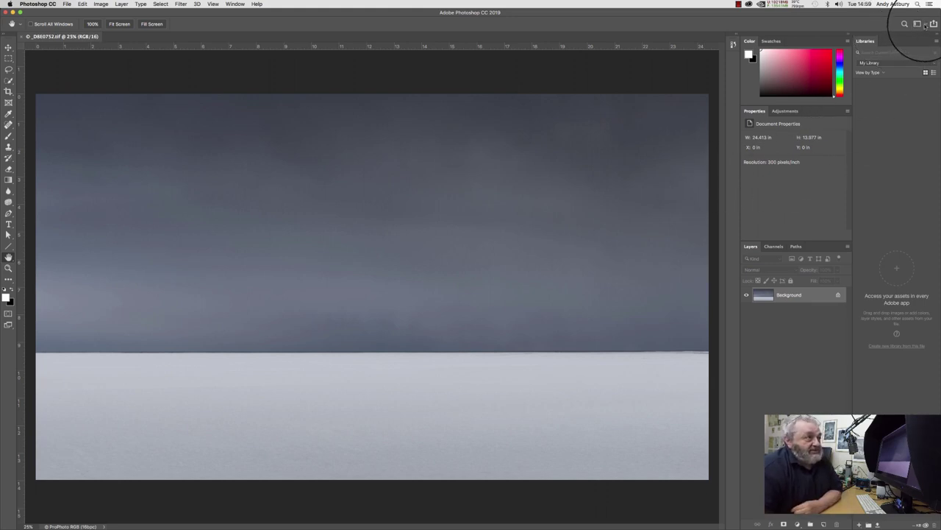
Choose the 3D workspace, which shows the 3D, Layers, Channels, Properties and Timeline panels
left_click(924, 25)
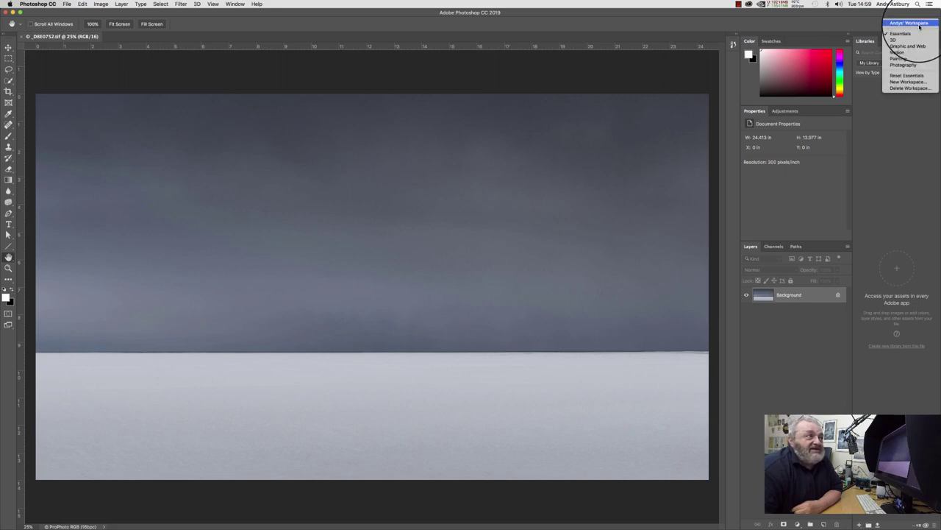
left_click(912, 24)
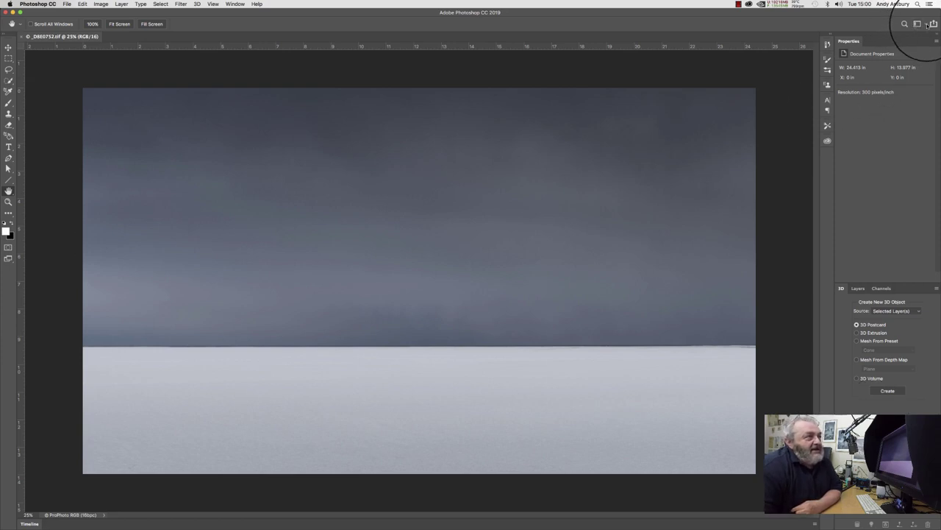
Switch to Painting, then to Photography with Navigator, Histogram, Info and Adjustments panels
left_click(928, 24)
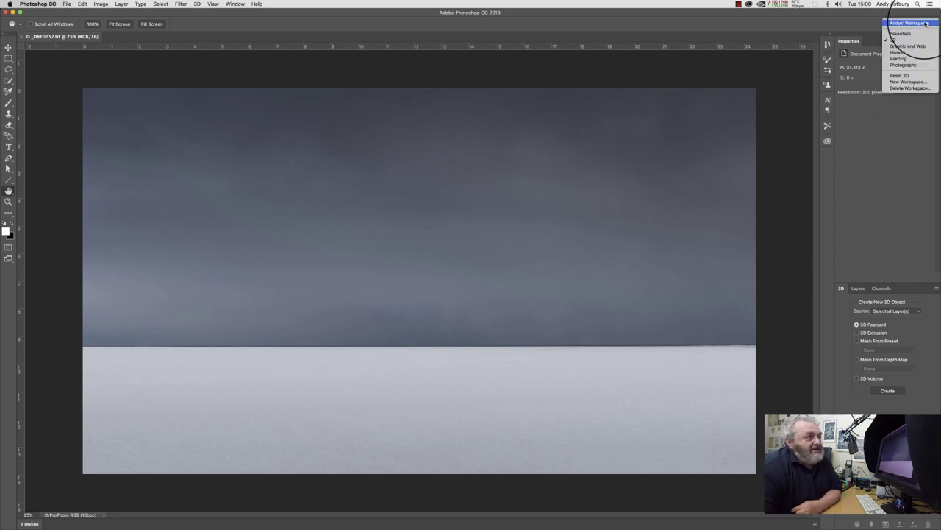
left_click(899, 58)
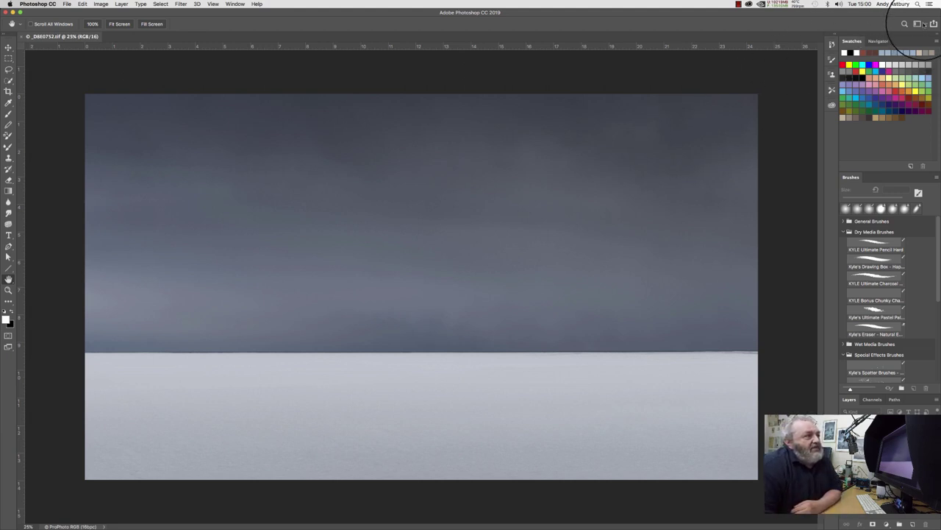
left_click(919, 24)
left_click(896, 64)
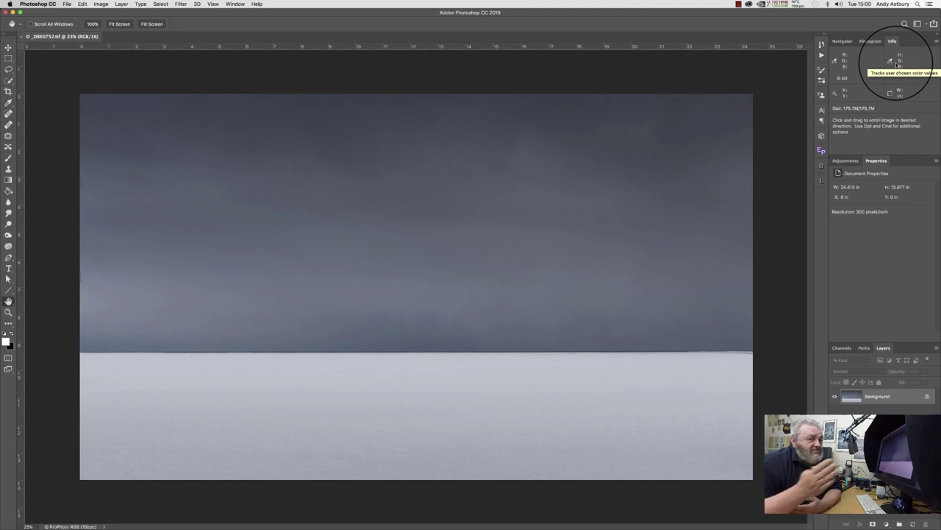
Select Essentials from the workspace switcher, bringing back the Color, Properties, Layers and Libraries panels
left_click(924, 26)
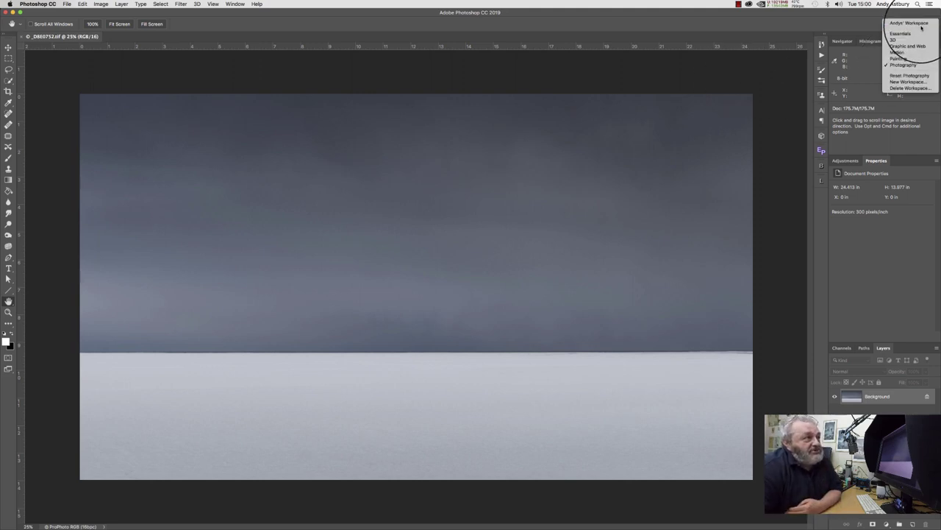
left_click(899, 34)
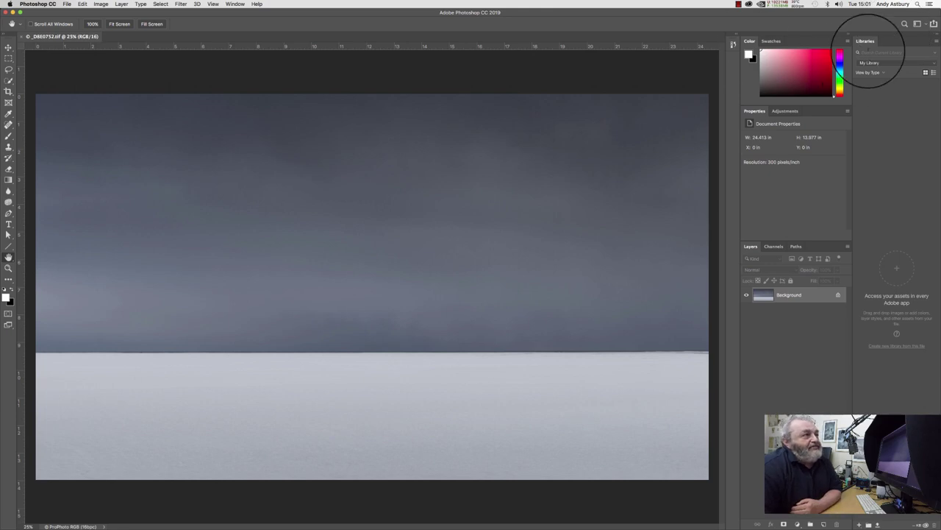
Float the Libraries, Color and Swatches panels out of the dock and close each one
left_click_drag(864, 41, 402, 109)
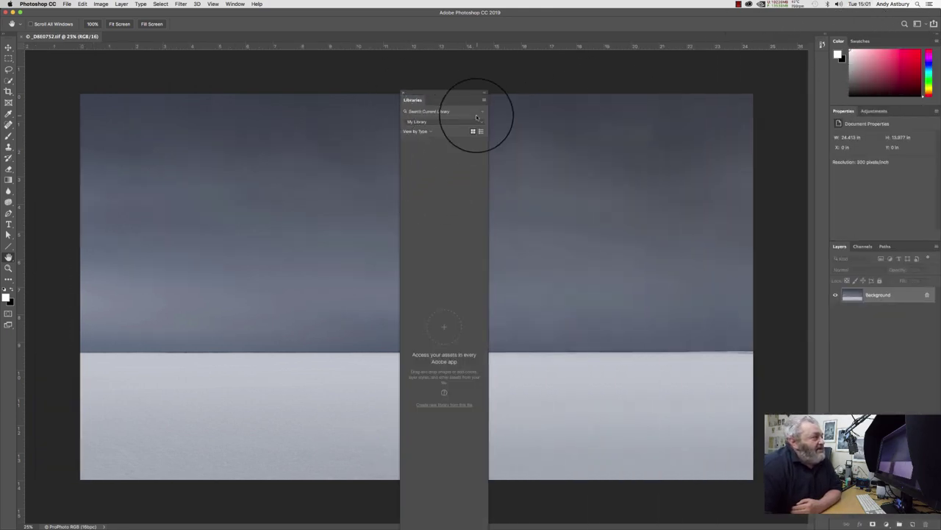
left_click(403, 94)
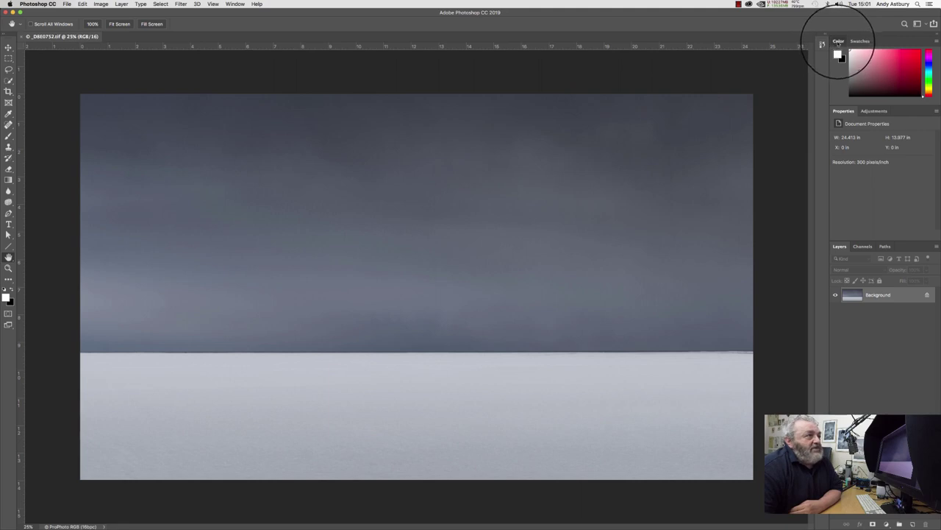
left_click_drag(839, 41, 551, 125)
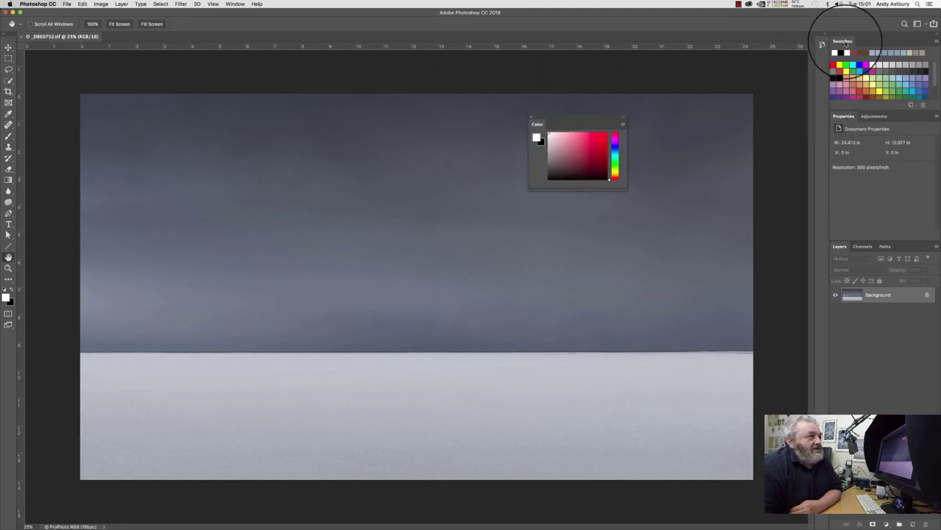
left_click_drag(843, 43, 652, 141)
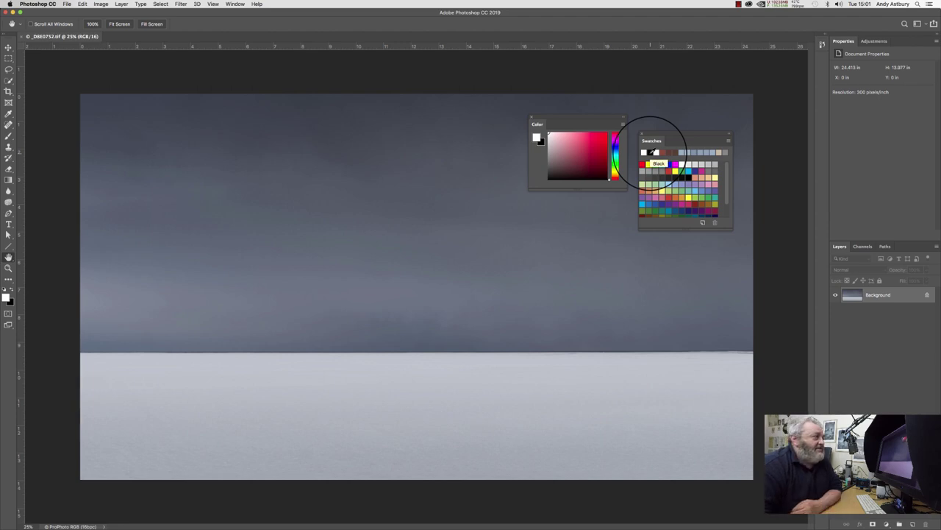
left_click(530, 118)
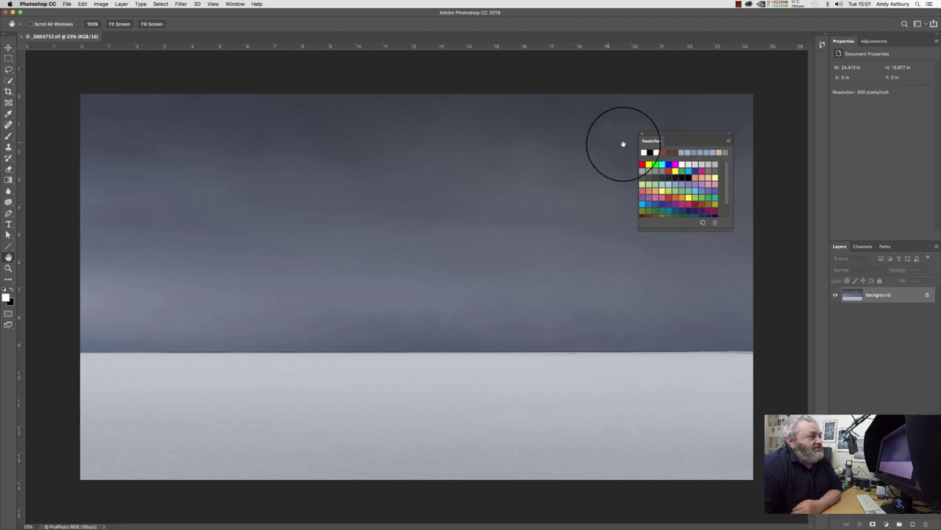
left_click(642, 135)
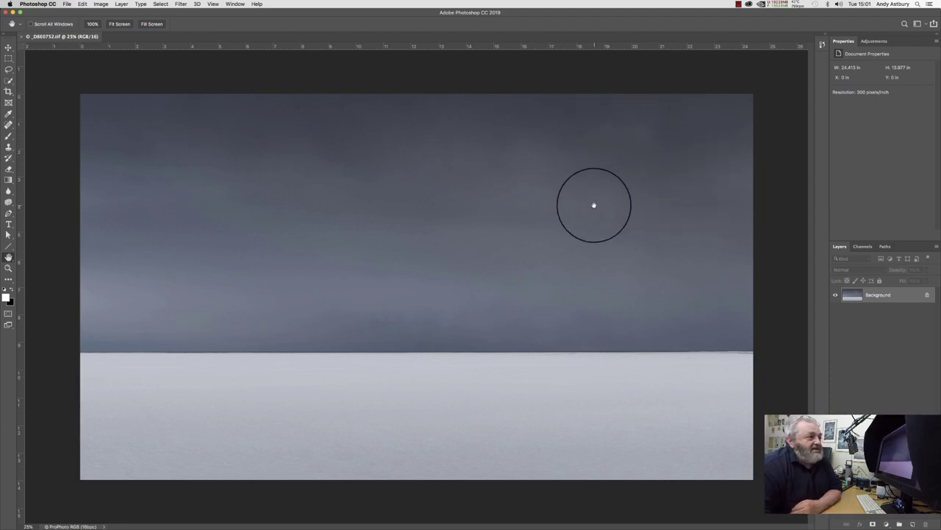
left_click(873, 41)
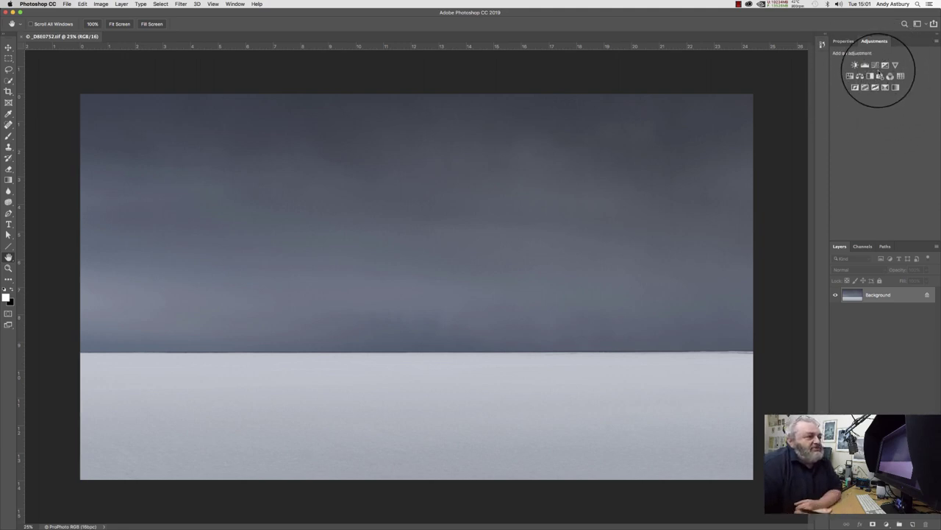
left_click_drag(872, 43, 630, 120)
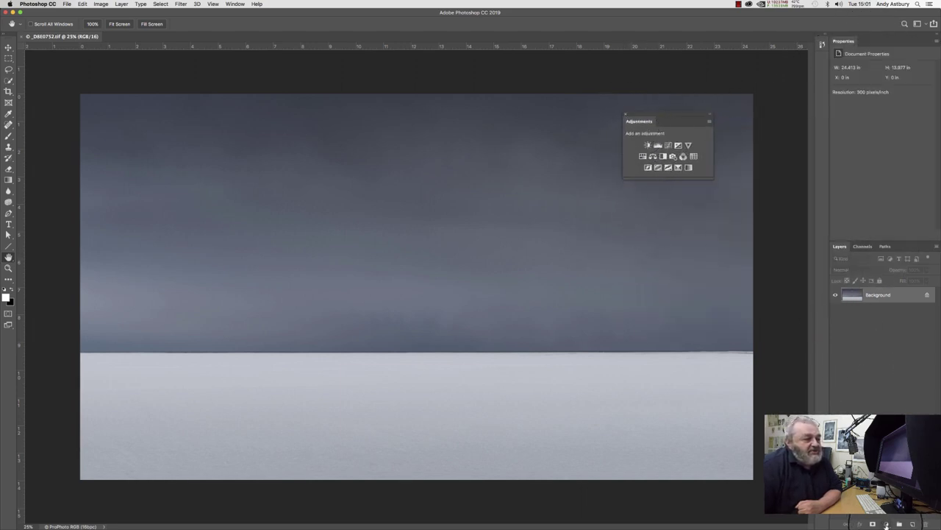
left_click(887, 524)
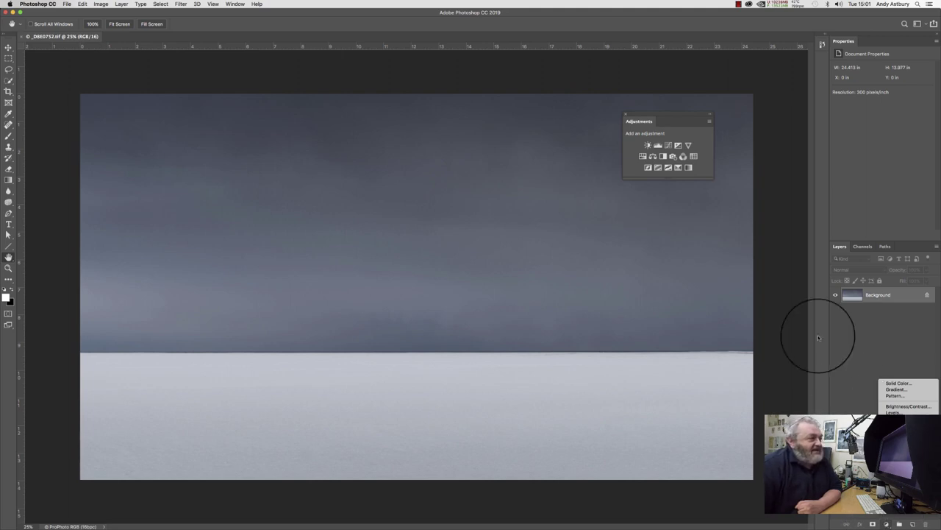
left_click(645, 133)
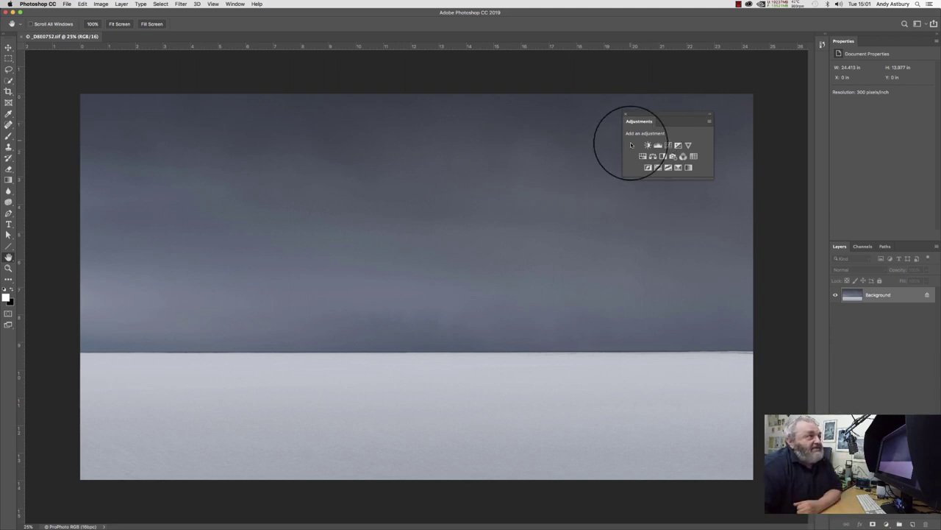
left_click_drag(639, 124, 867, 48)
left_click(843, 42)
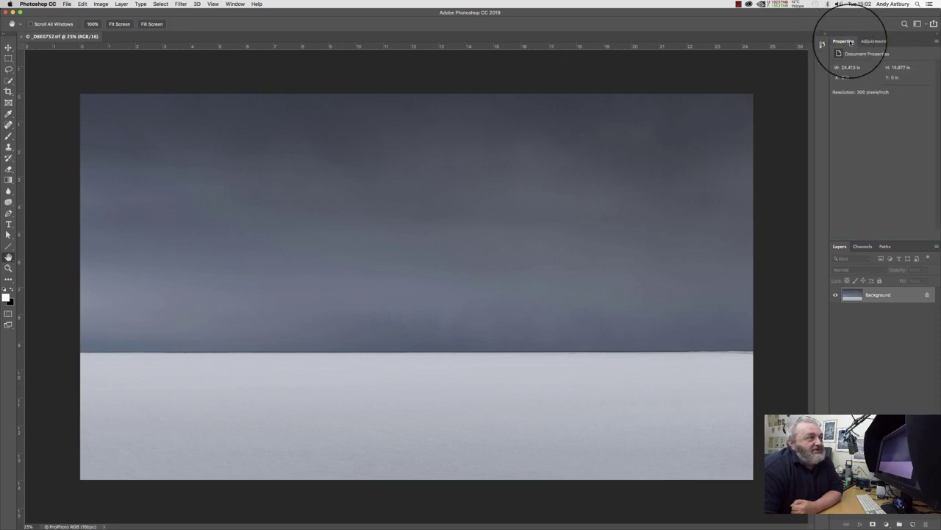
Check the Properties panel's document properties, then bring Adjustments back to the front
left_click(866, 41)
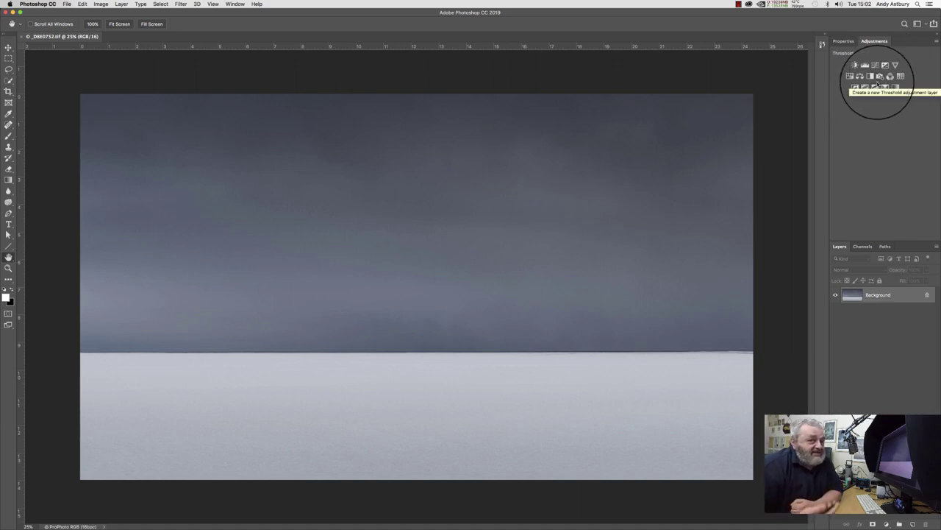
left_click(843, 40)
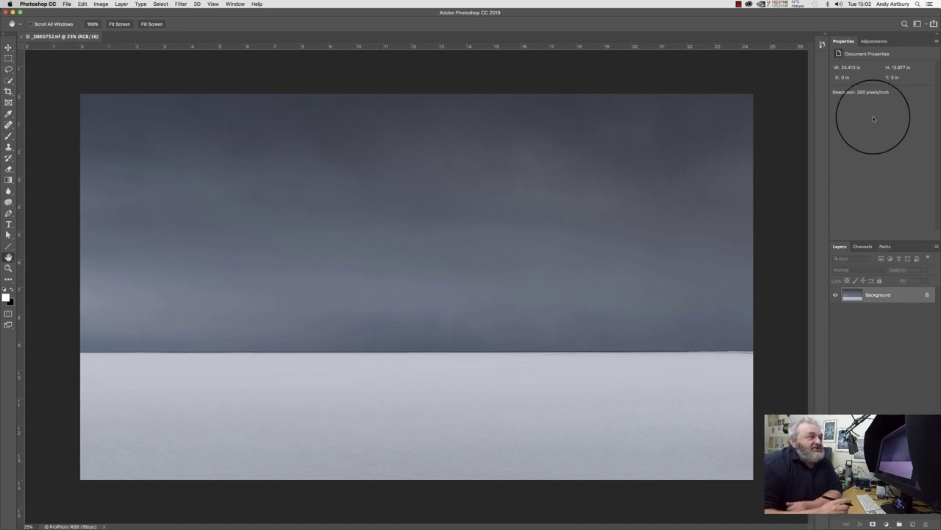
left_click(873, 41)
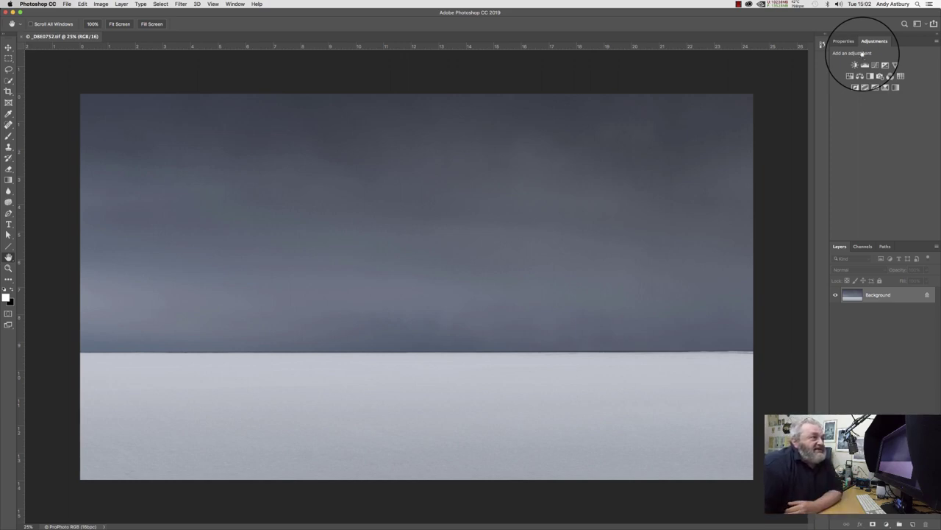
Drag the collapsed History panel icon out of its dock column onto the canvas
left_click(233, 5)
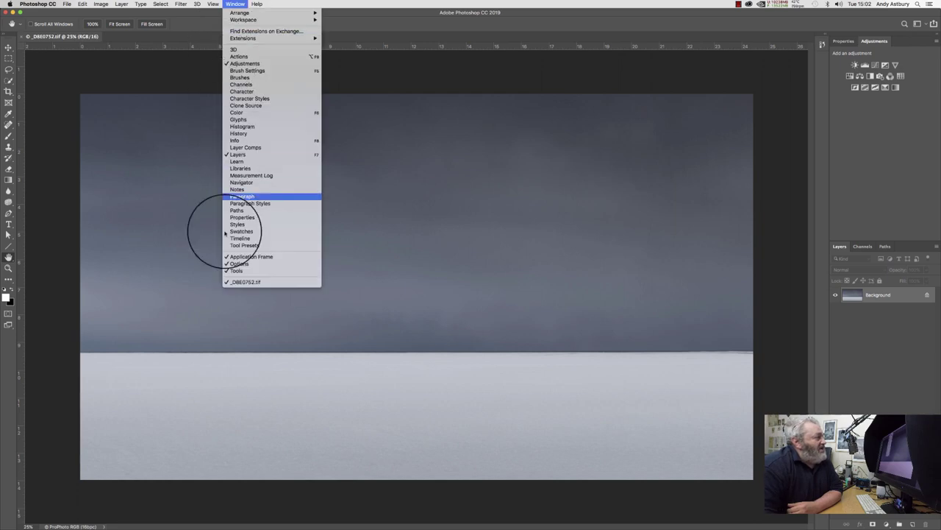
left_click(809, 55)
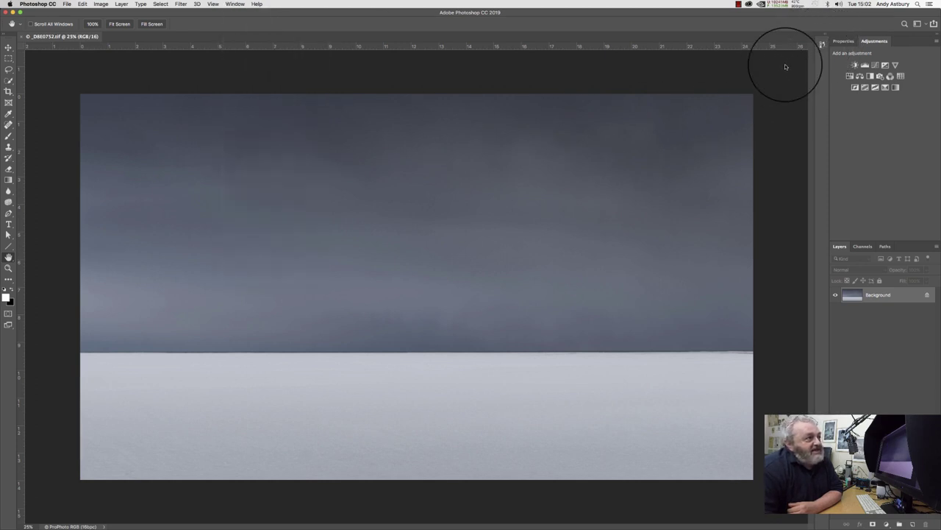
left_click_drag(822, 44, 741, 83)
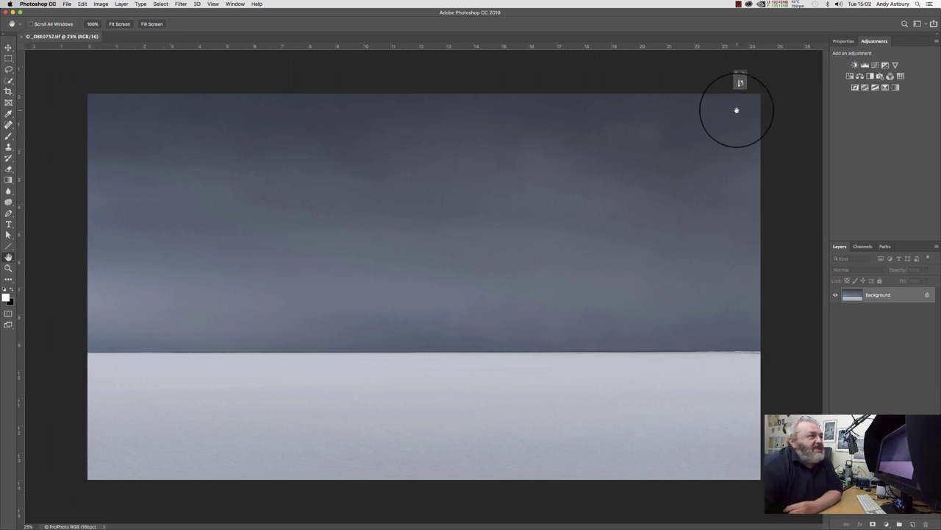
Dock History in a new column beside the right-hand panels, collapsed to a labelled icon
left_click_drag(740, 81, 903, 43)
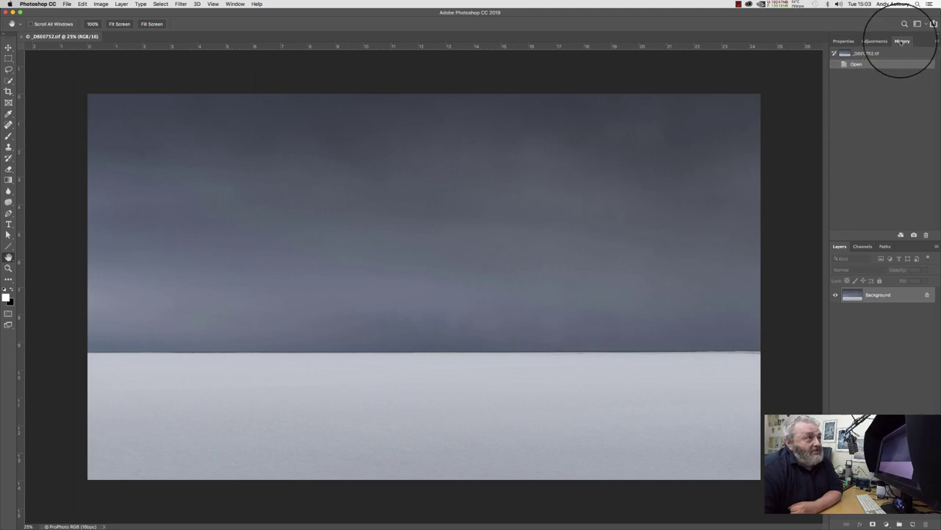
left_click_drag(904, 42, 816, 70)
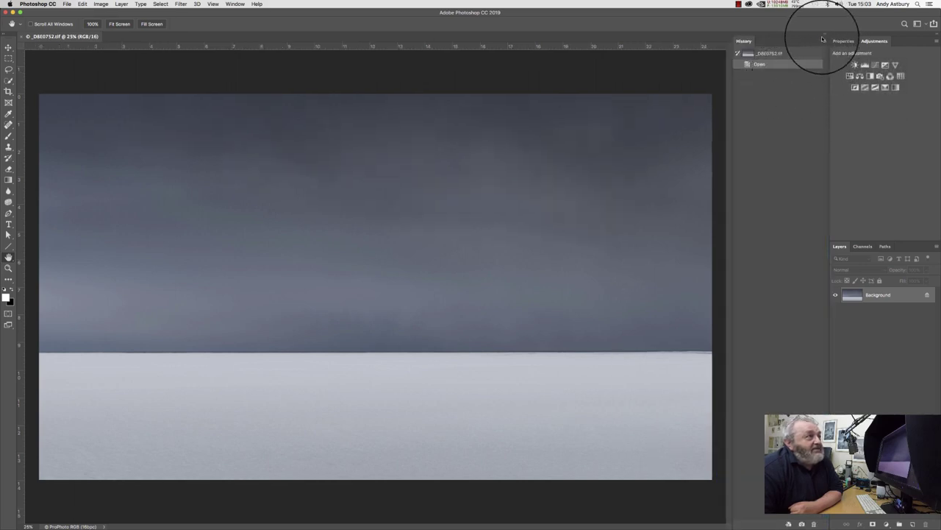
left_click(825, 37)
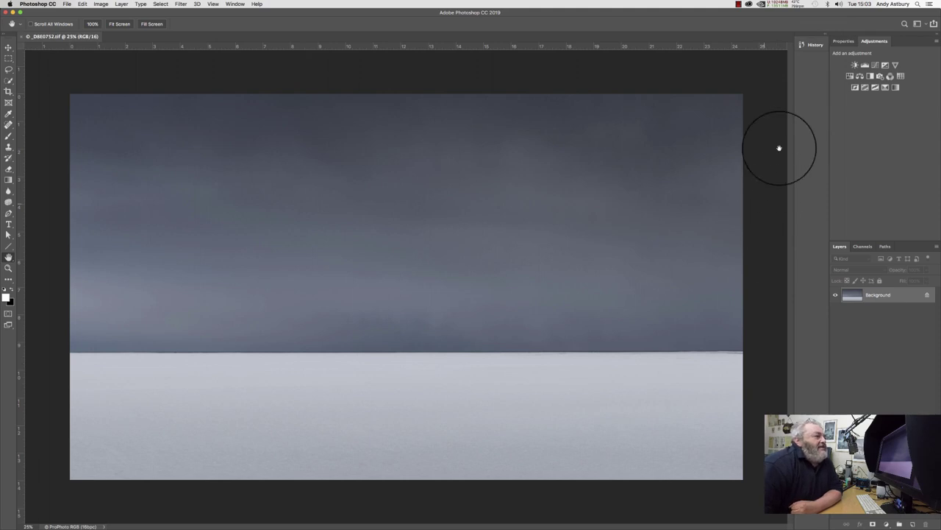
left_click(214, 5)
mouse_move(235, 5)
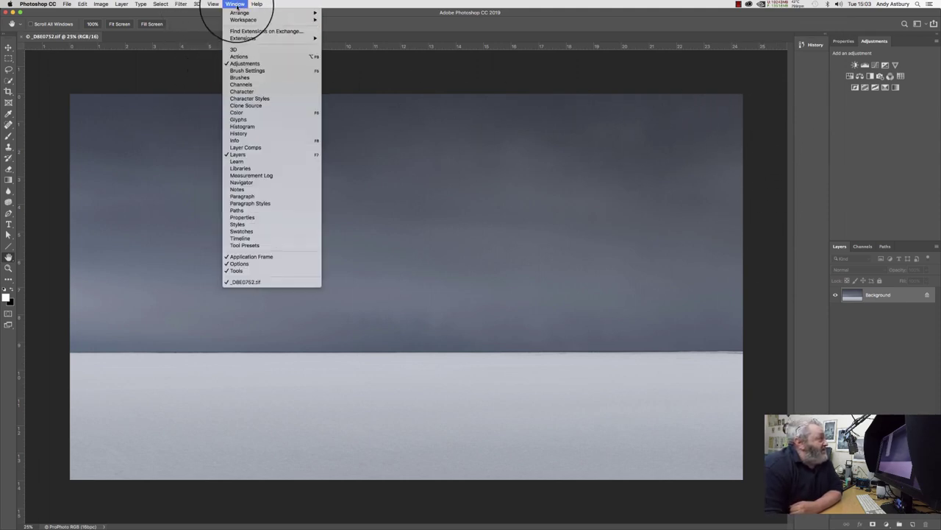
Open the Info panel, collapse it near the dock, and shift the History icon beside it
left_click(235, 141)
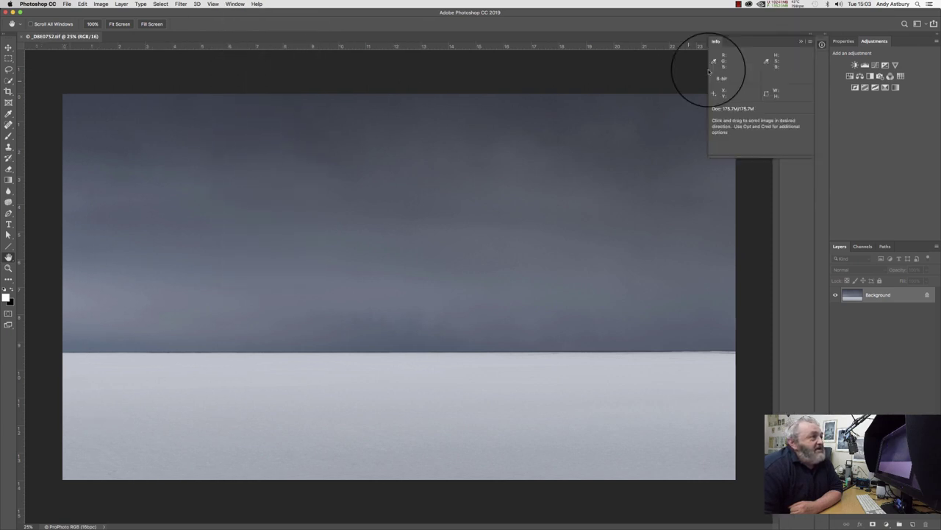
left_click_drag(716, 41, 815, 45)
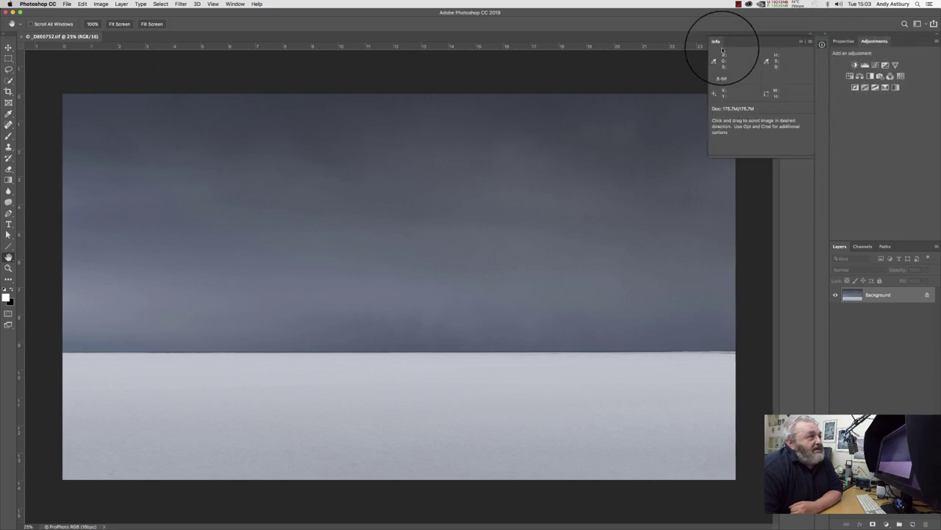
left_click(805, 41)
left_click_drag(785, 52, 823, 60)
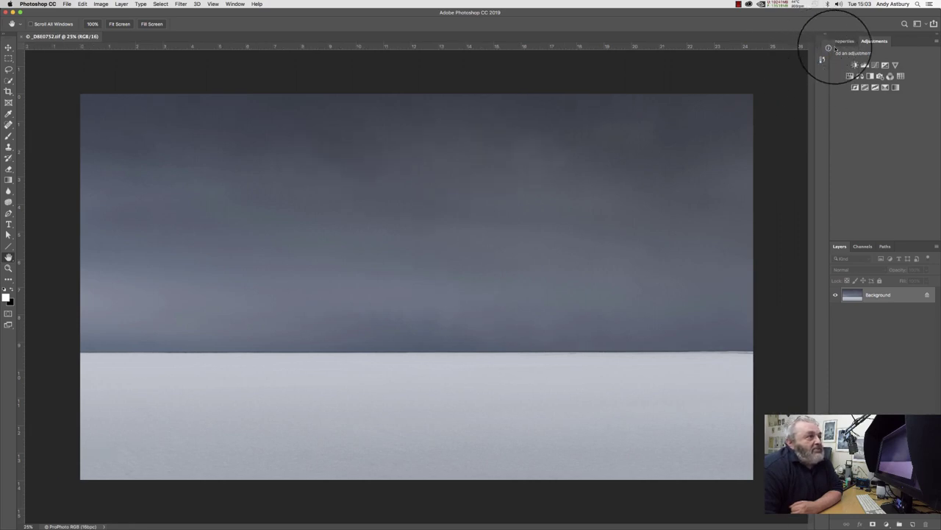
Dock Info as its own group at the top, above Properties/Adjustments and Layers
left_click_drag(906, 49, 822, 40)
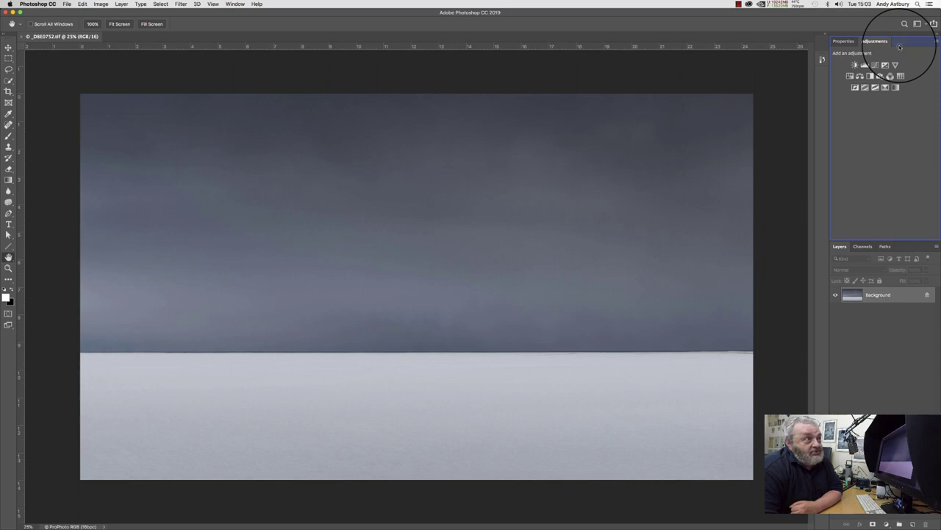
left_click_drag(900, 47, 898, 48)
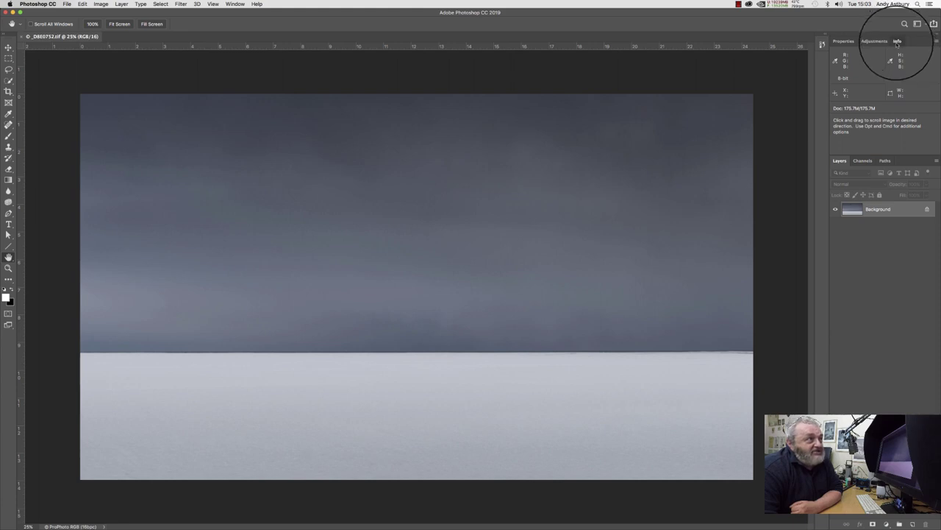
left_click_drag(897, 44, 850, 37)
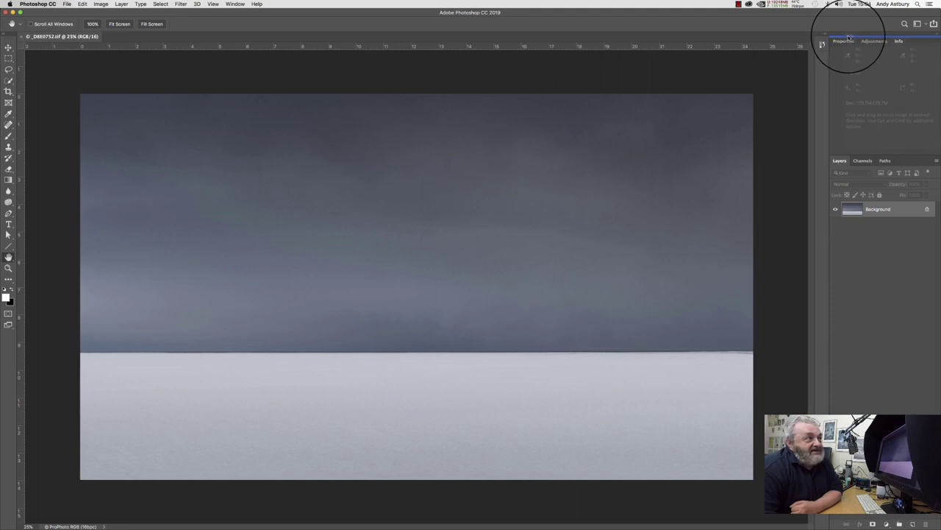
left_click_drag(848, 37, 844, 39)
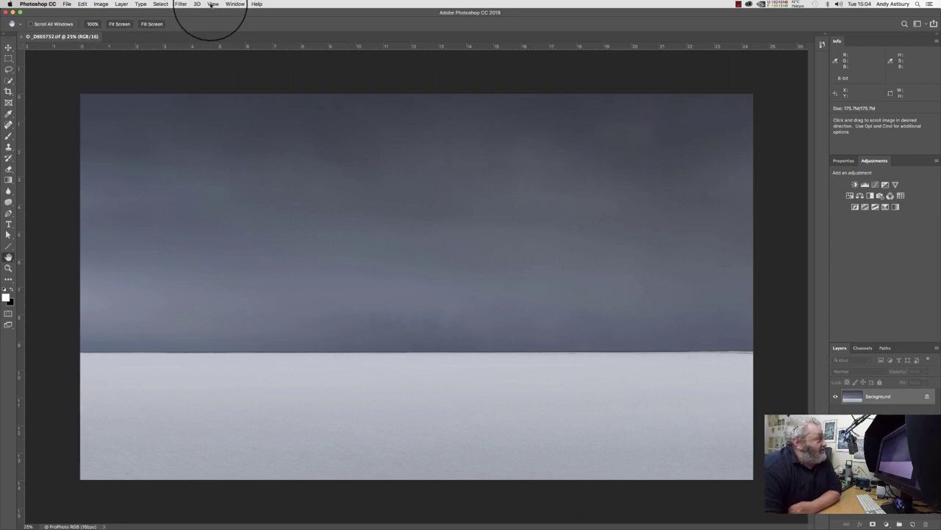
Show the Histogram panel, dock Histogram and Navigator as tabs beside Info, and bring Info to the front
left_click(235, 4)
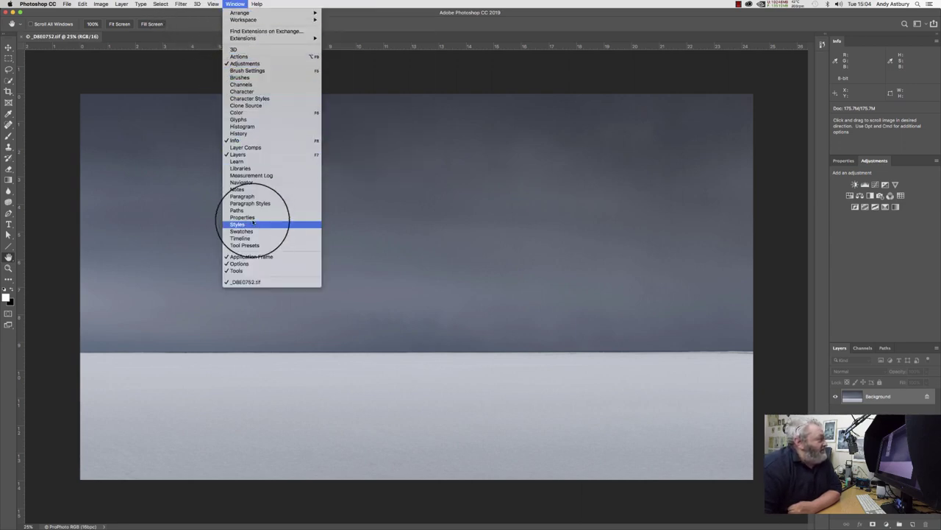
left_click(234, 126)
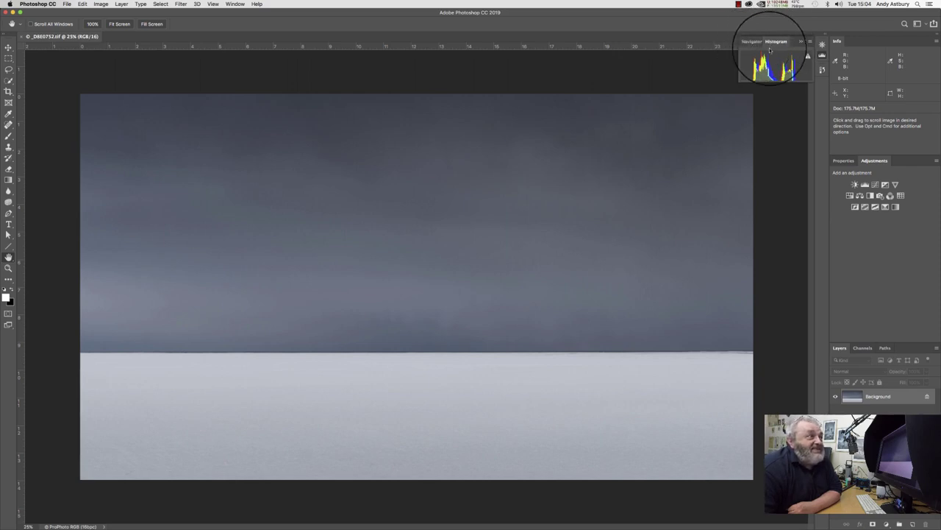
left_click_drag(773, 42, 838, 41)
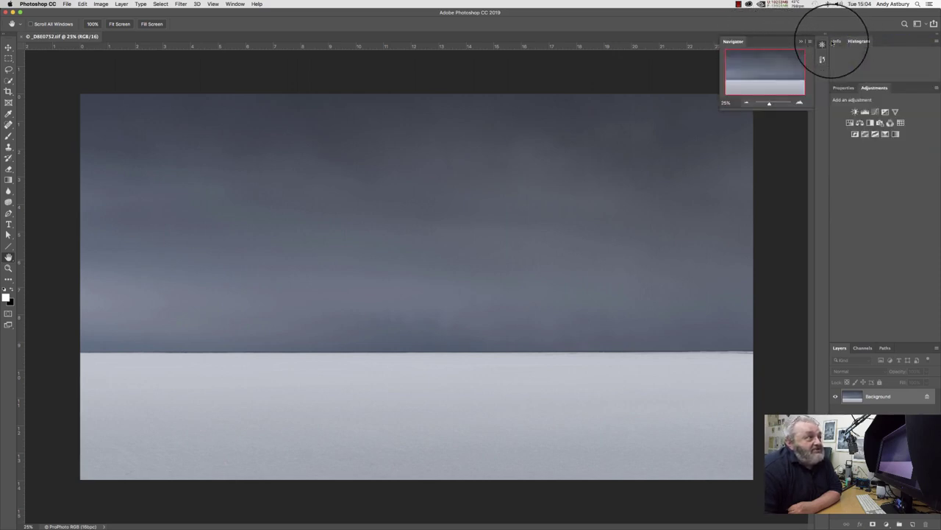
left_click_drag(751, 41, 878, 37)
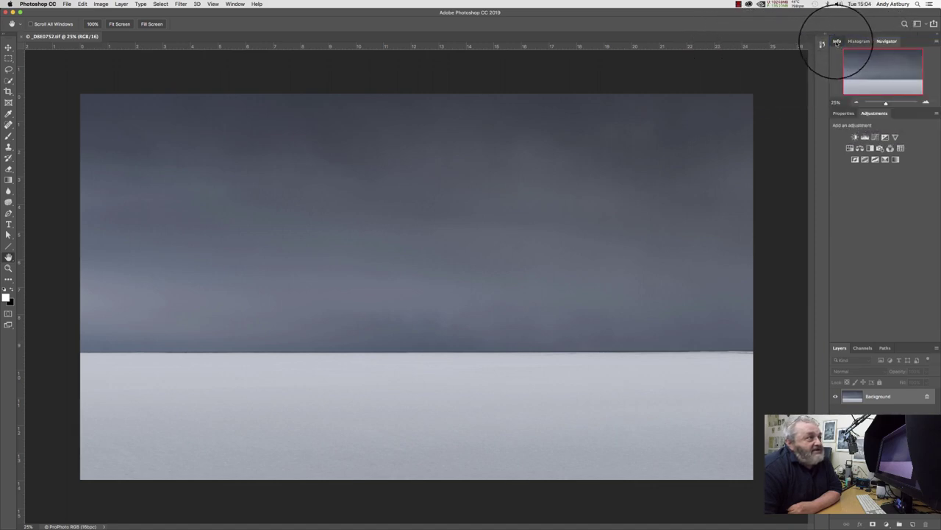
left_click(837, 41)
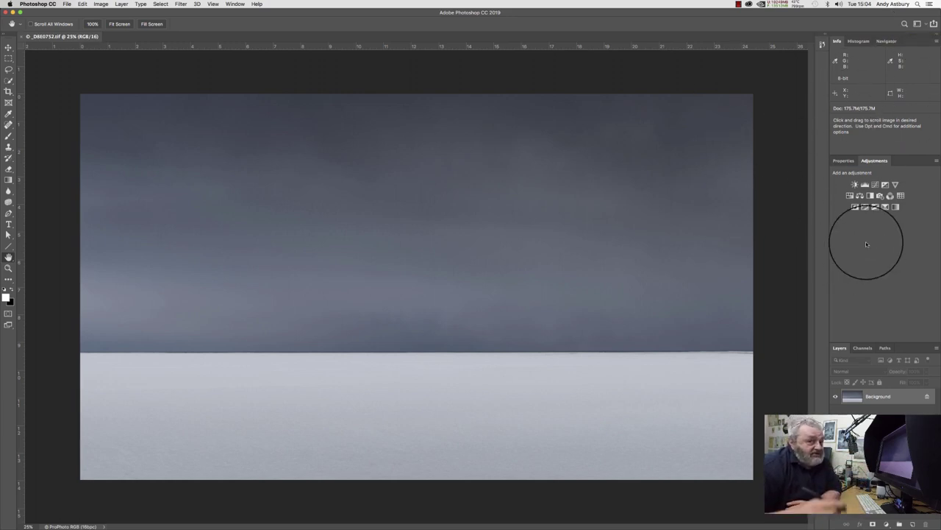
Load the custom saved workspace from the workspace switcher at the top right
left_click(921, 25)
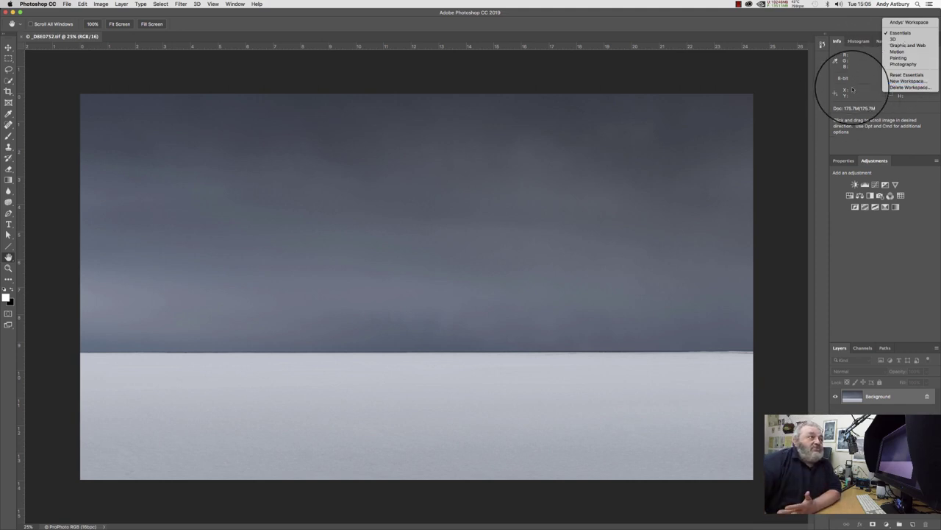
left_click(893, 23)
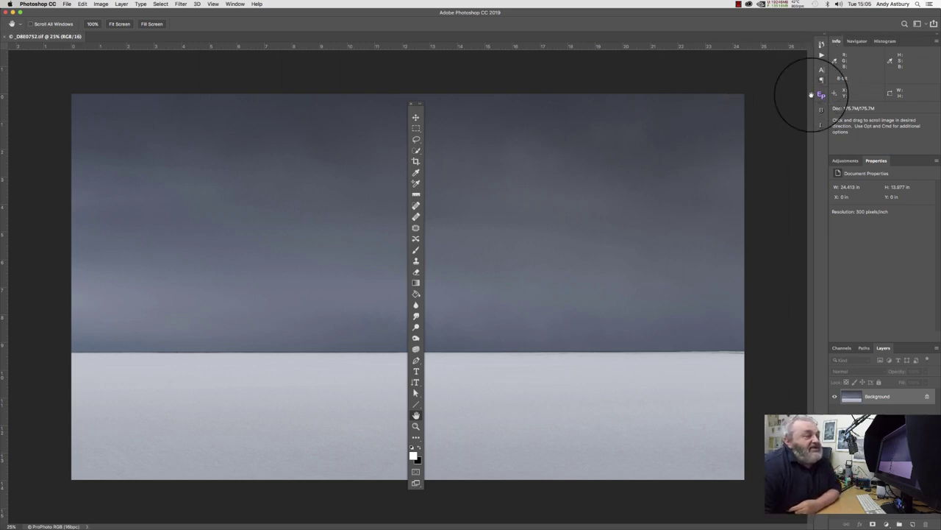
Float, expand and close the Easy Panel 2.0 panel, then check the Basics panel
left_click_drag(821, 94, 705, 130)
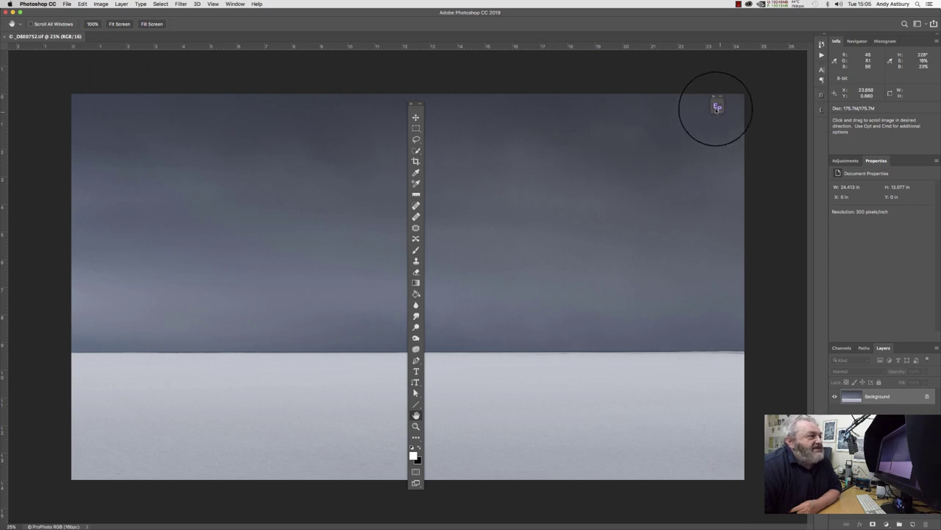
left_click(718, 108)
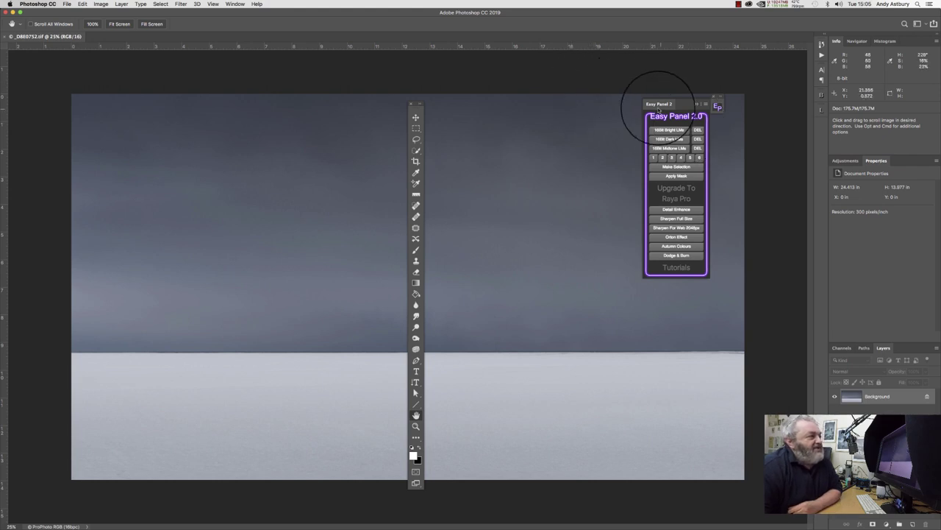
left_click_drag(660, 105, 680, 97)
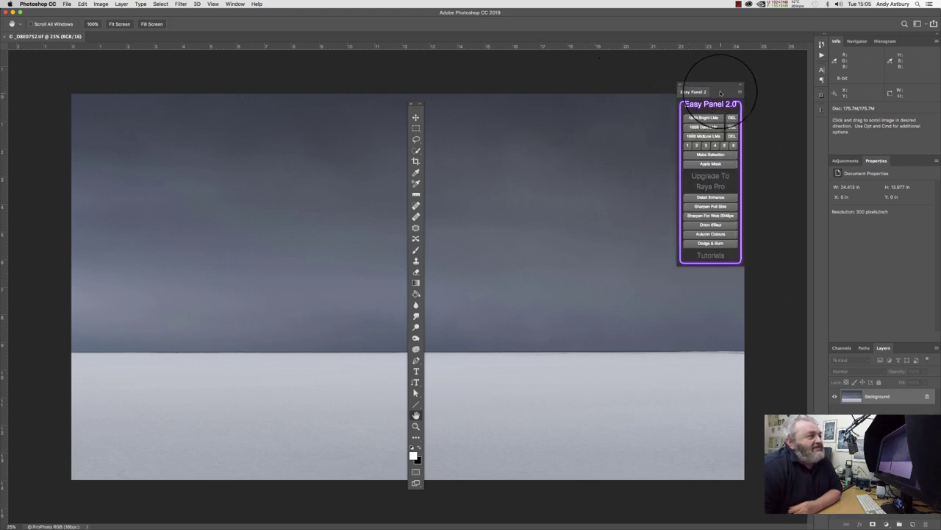
left_click(681, 86)
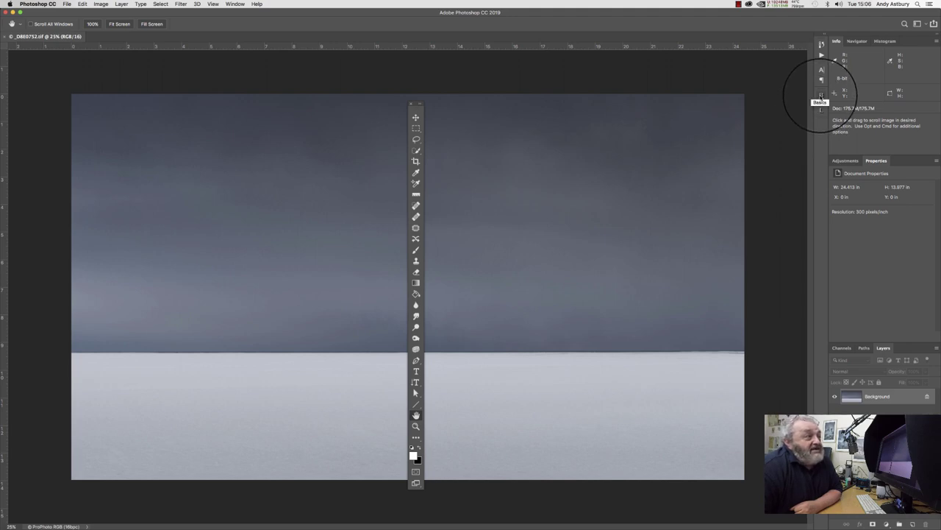
left_click(821, 96)
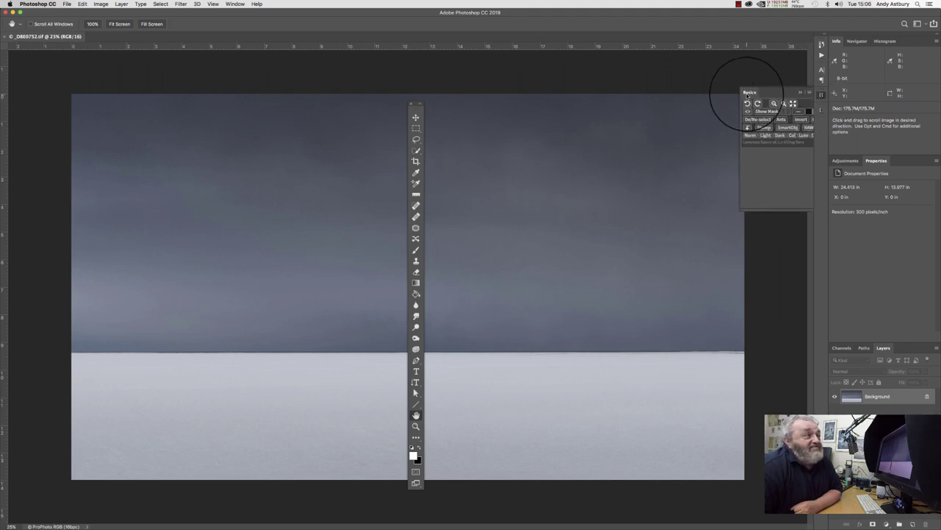
left_click(800, 92)
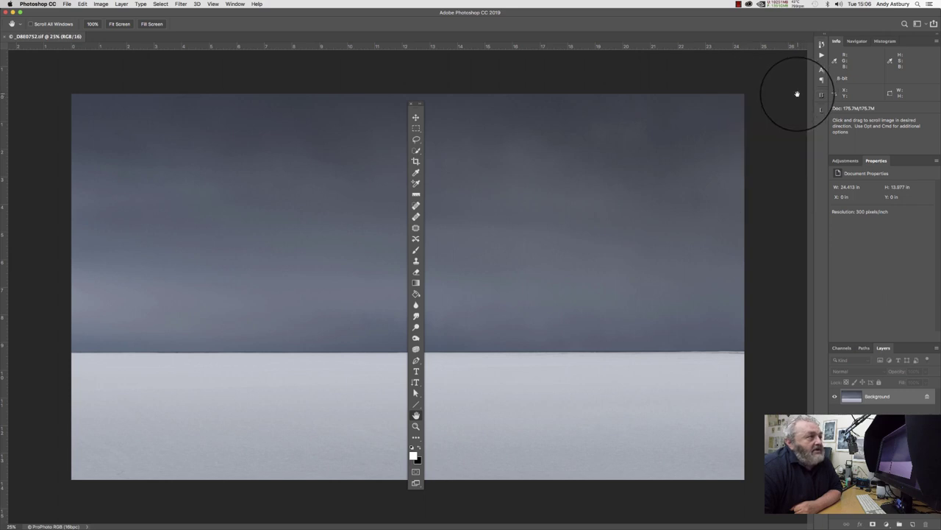
Dock the Lumenzia panel into the Properties group, then pull it back out
left_click(822, 109)
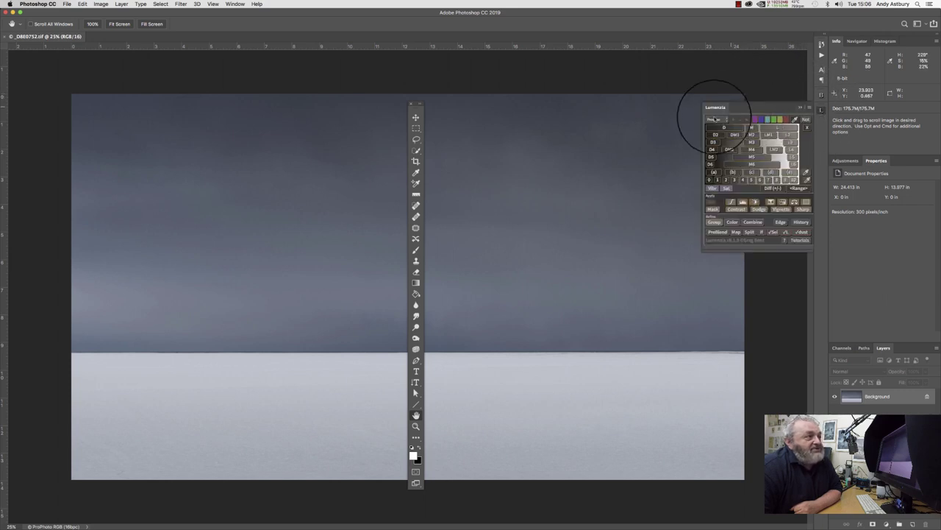
left_click_drag(712, 108, 859, 165)
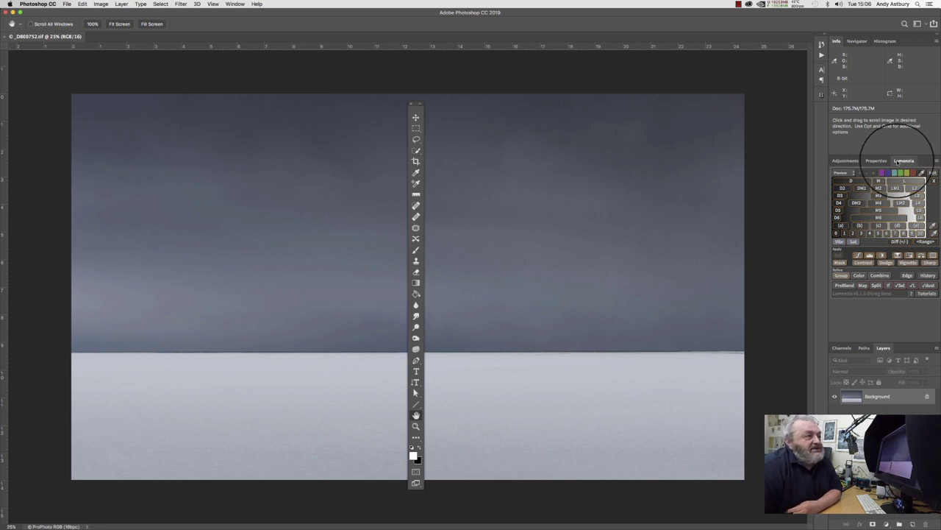
left_click_drag(905, 161, 821, 109)
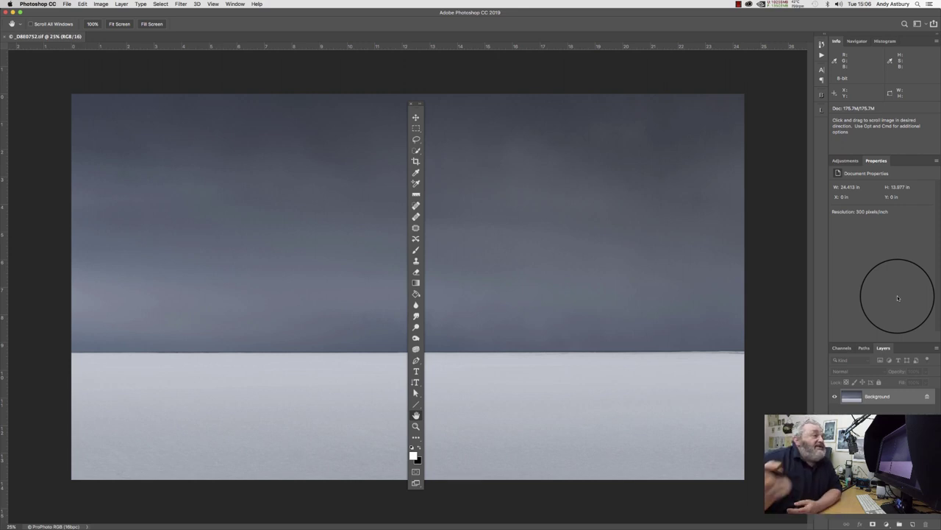
left_click(234, 4)
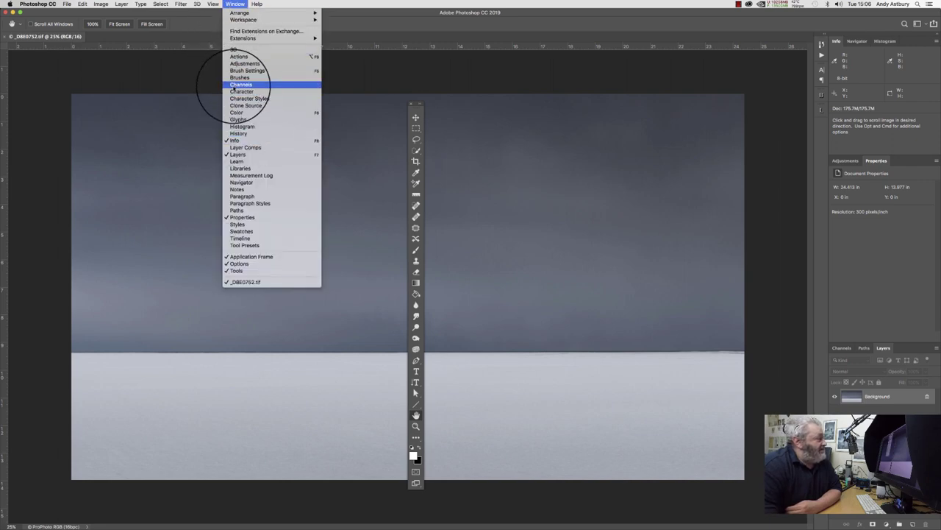
left_click(237, 231)
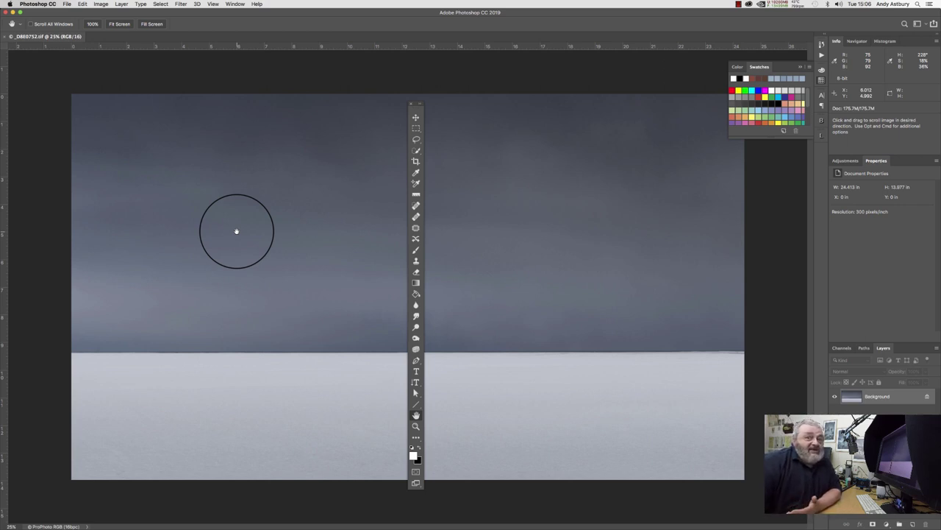
left_click(808, 68)
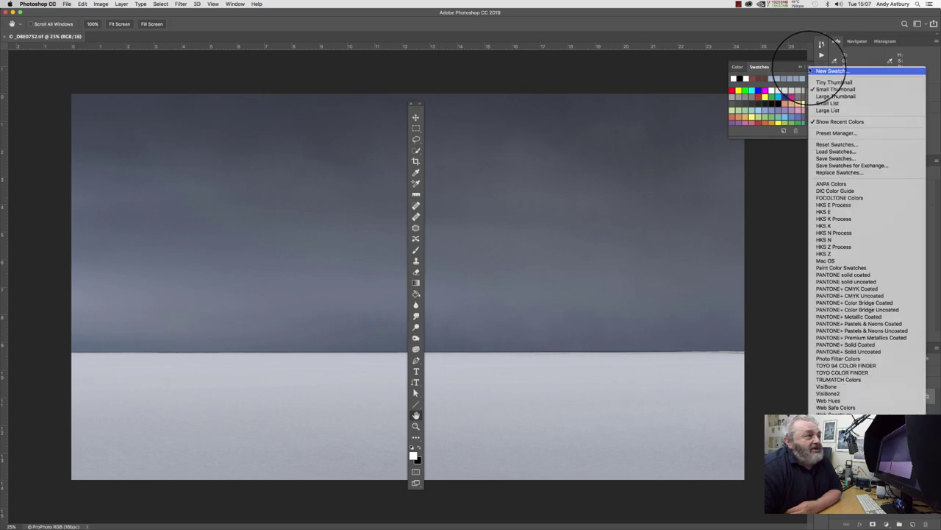
left_click(827, 249)
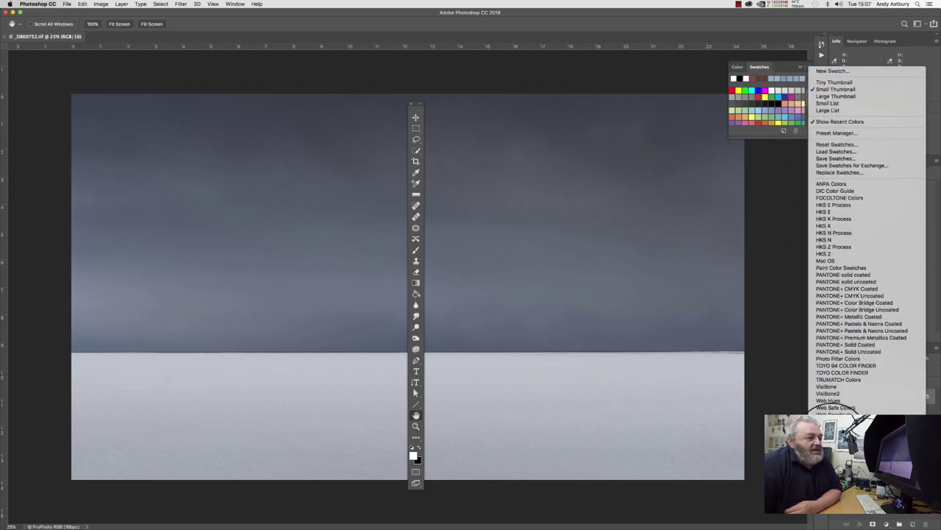
left_click(831, 434)
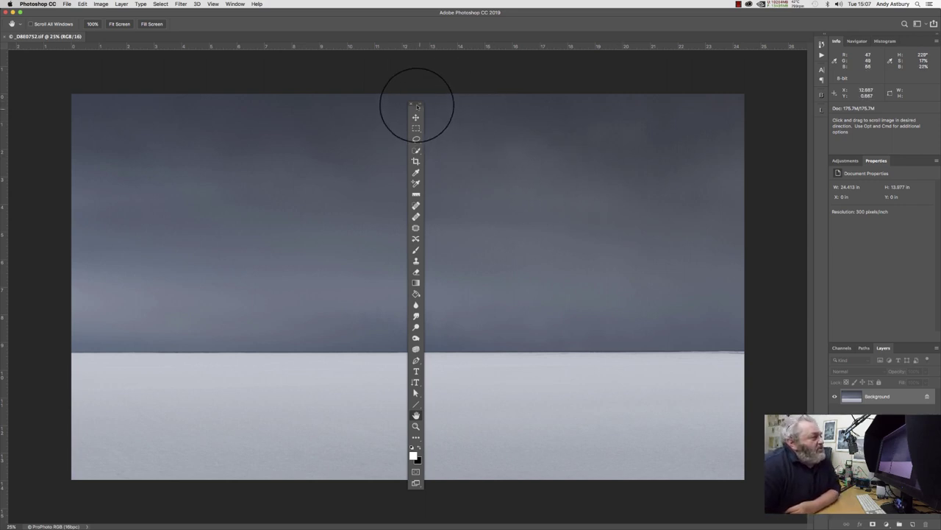
Dock the toolbar at the left window edge, then float it over the photo again
left_click_drag(415, 109, 8, 63)
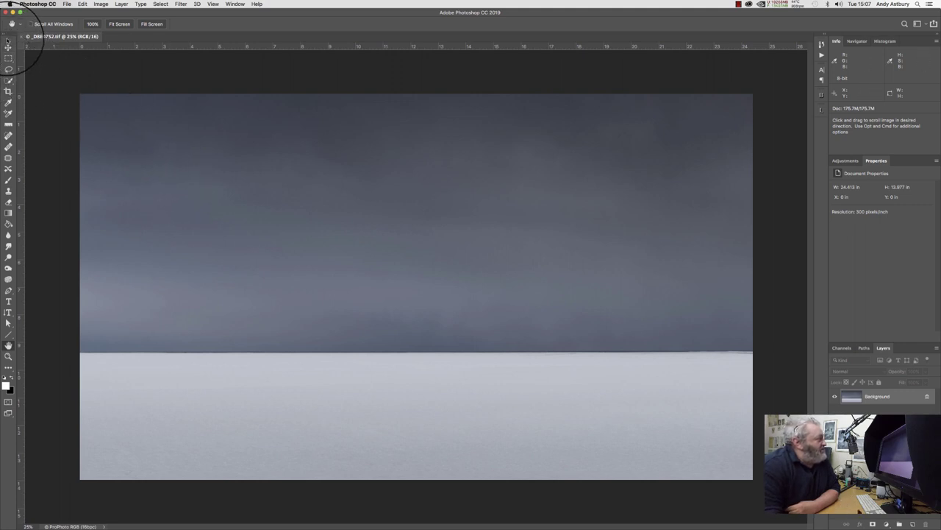
left_click_drag(8, 41, 346, 90)
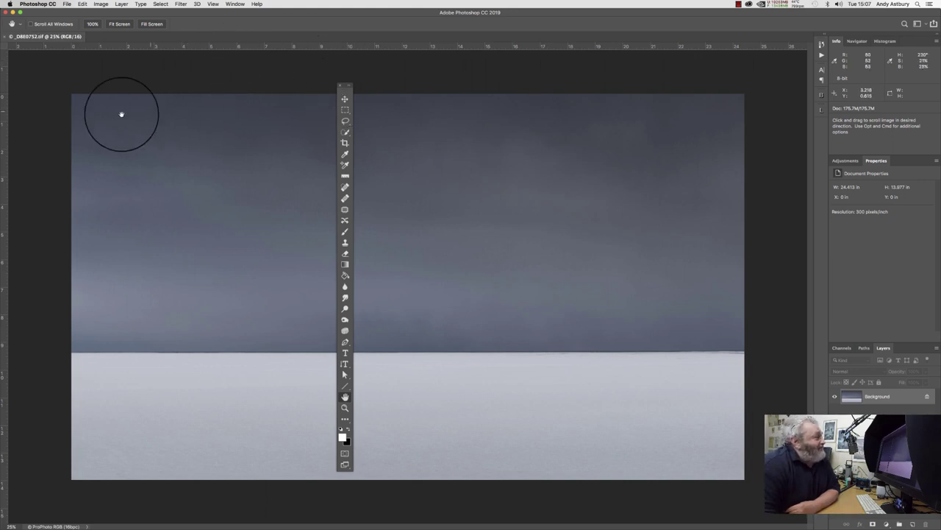
Open the Customize Toolbar dialog from Edit > Toolbar
left_click(68, 4)
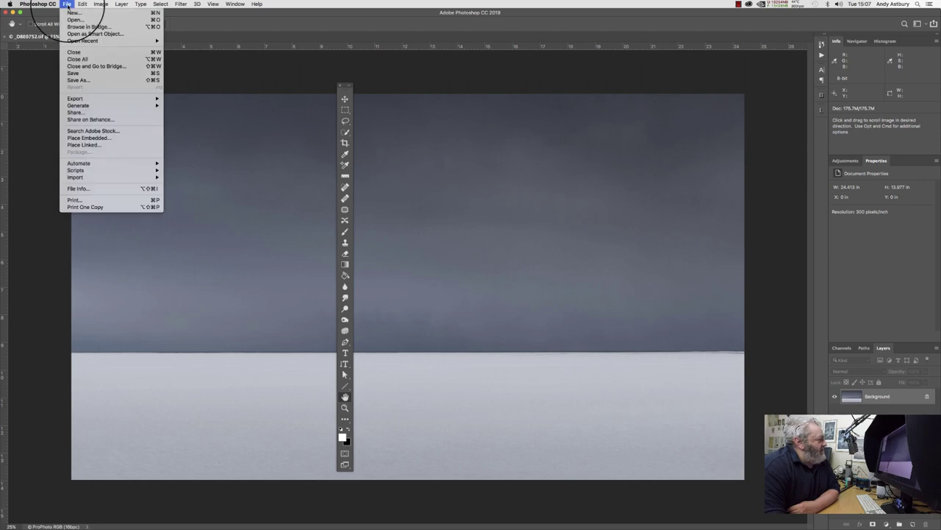
left_click(70, 4)
left_click(82, 4)
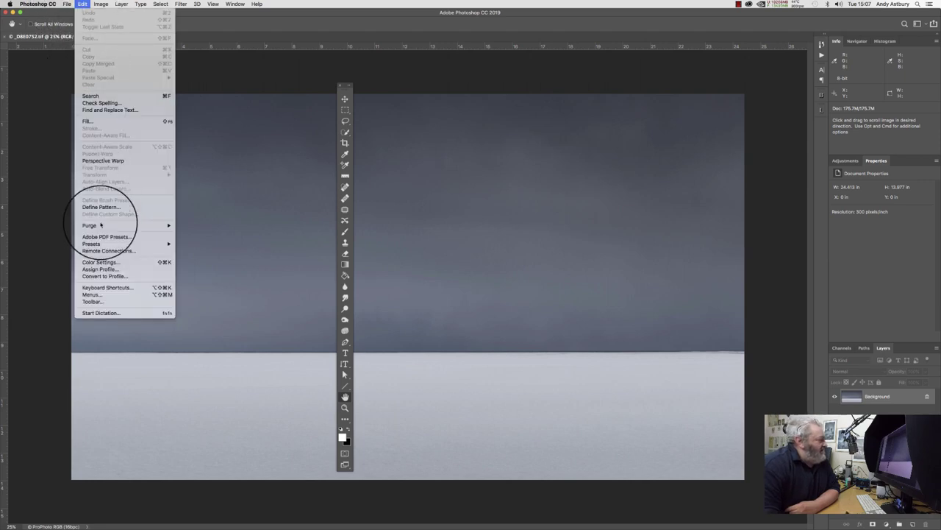
left_click(99, 303)
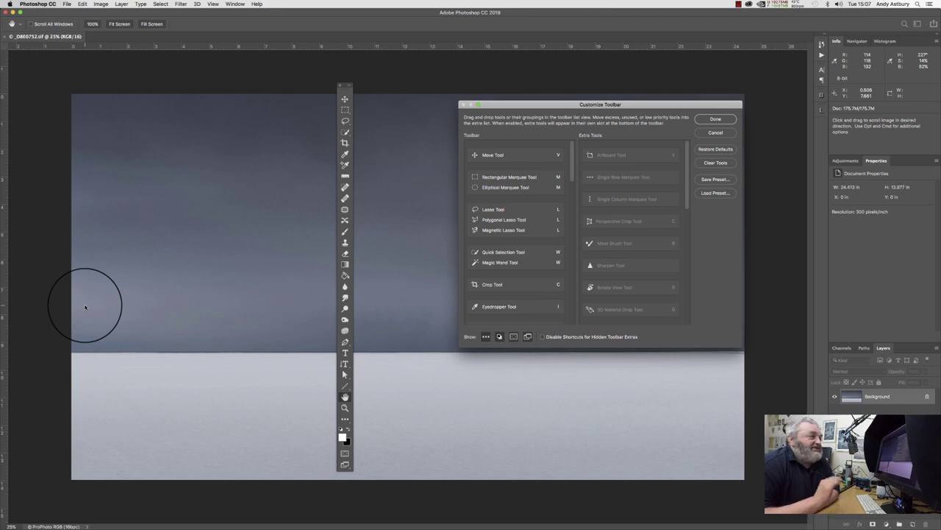
Restore the default toolbar tools in Customize Toolbar and confirm with Done
left_click(706, 150)
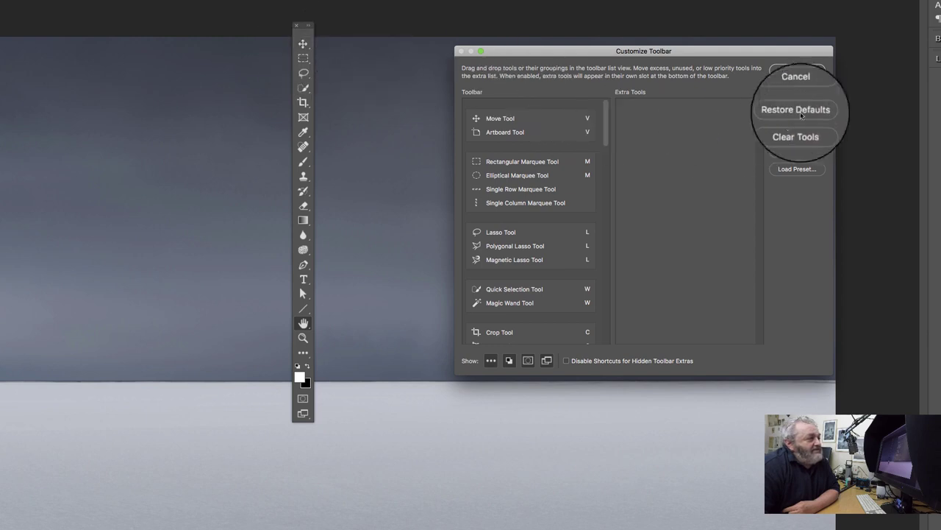
left_click(795, 71)
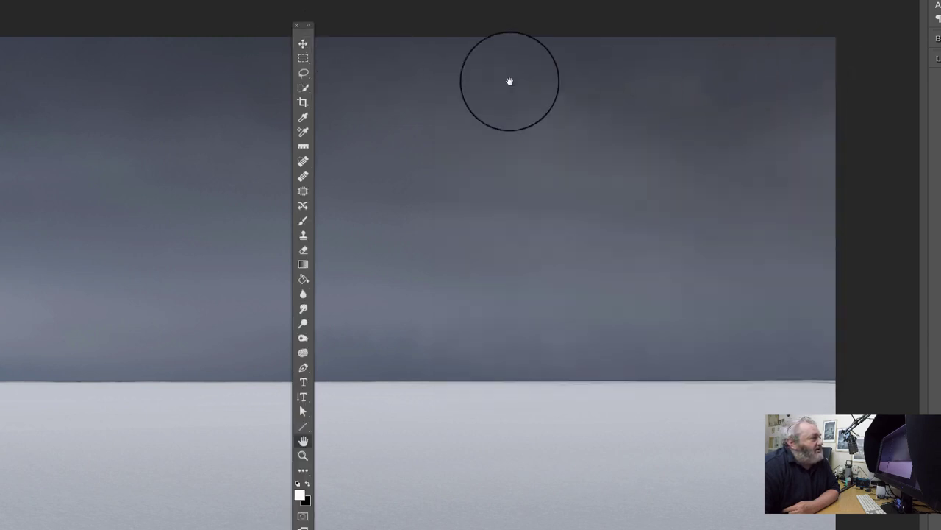
Show the Rectangular Marquee tool's flyout of grouped marquee tools, then dismiss it
right_click(306, 62)
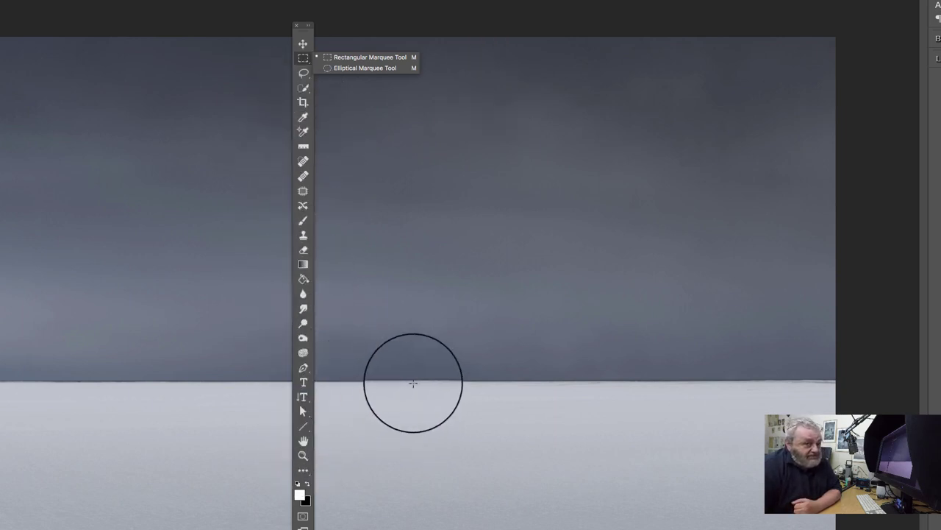
left_click(337, 19)
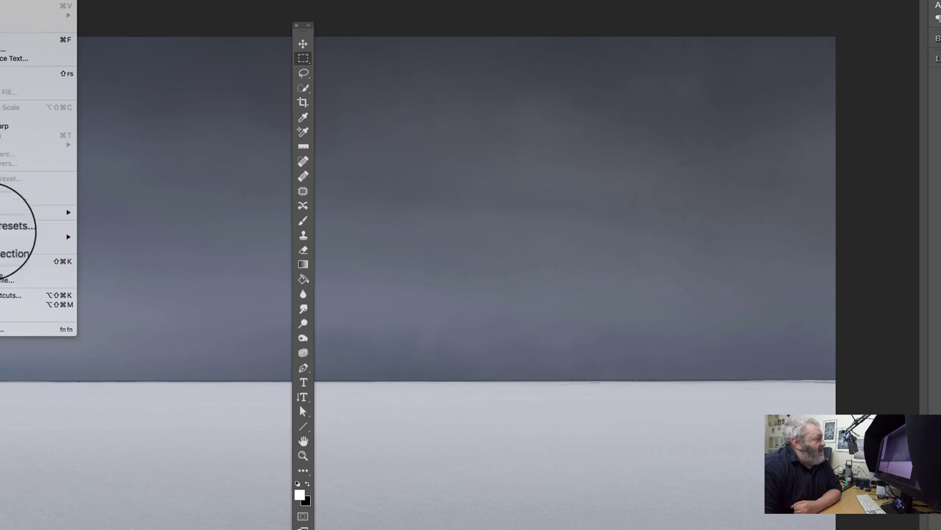
Reopen Customize Toolbar, restore the default tool list, and close the dialog
left_click(22, 313)
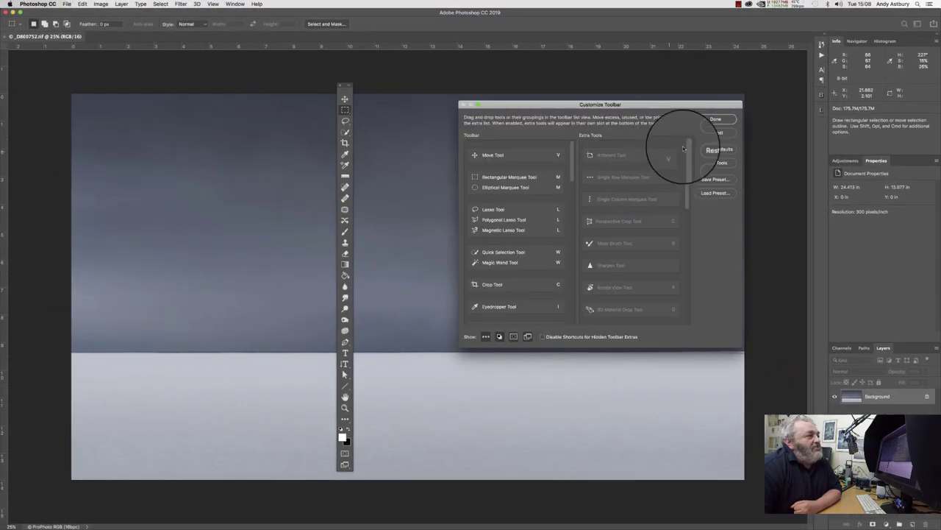
left_click(709, 150)
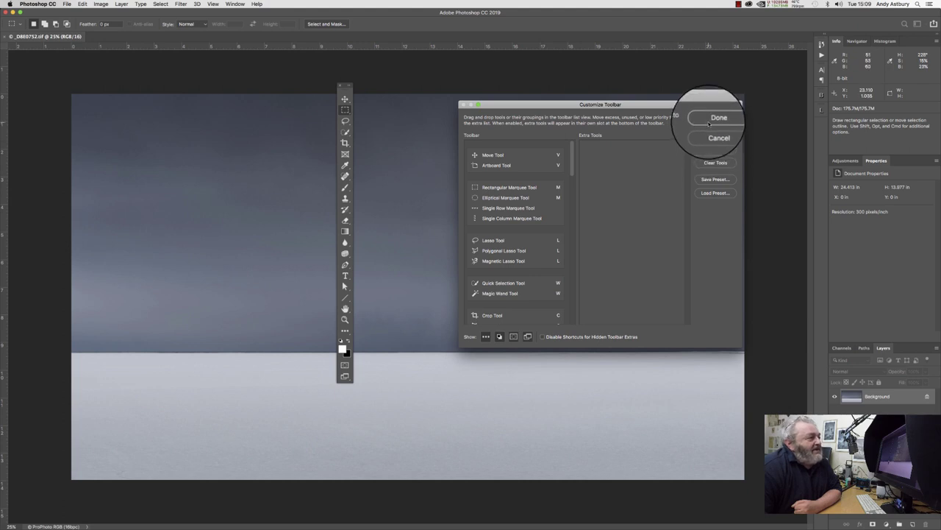
left_click(709, 116)
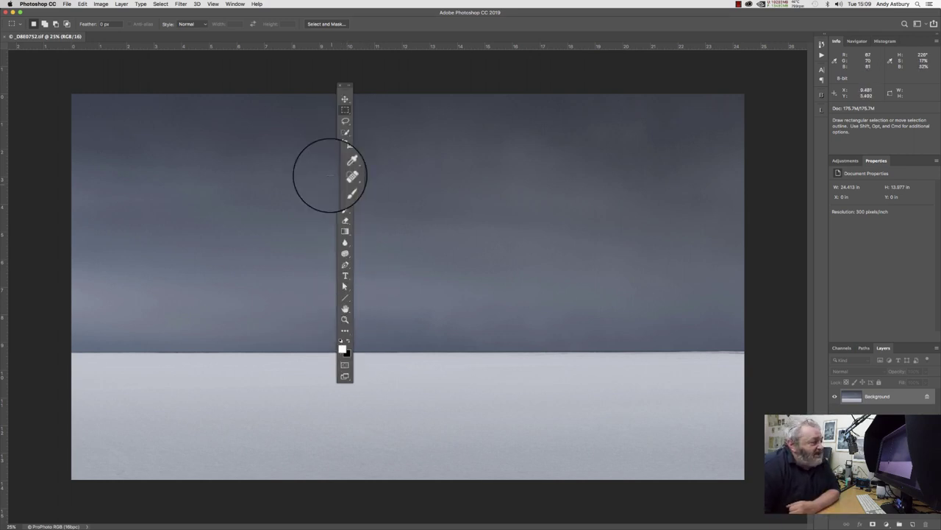
Pick Polygonal Lasso from the Lasso flyout, then return to the standard Lasso Tool
left_click(349, 126)
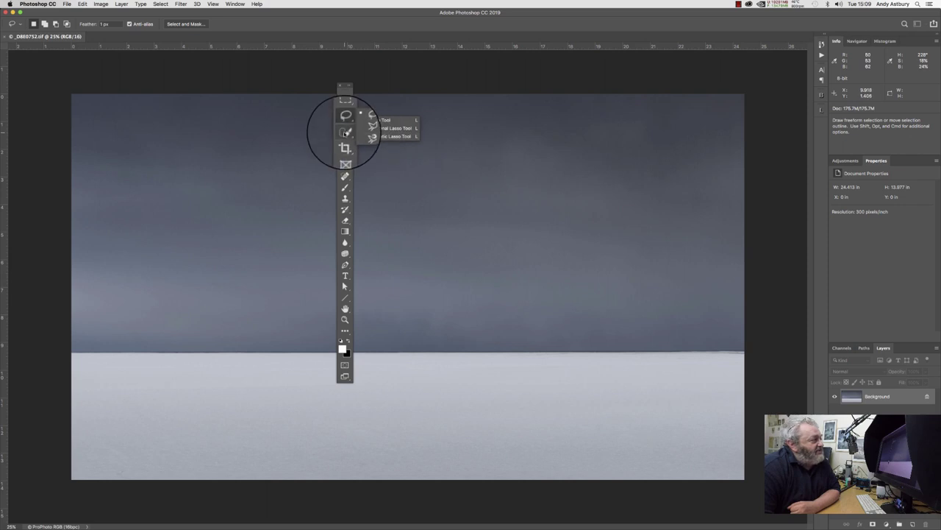
left_click(363, 128)
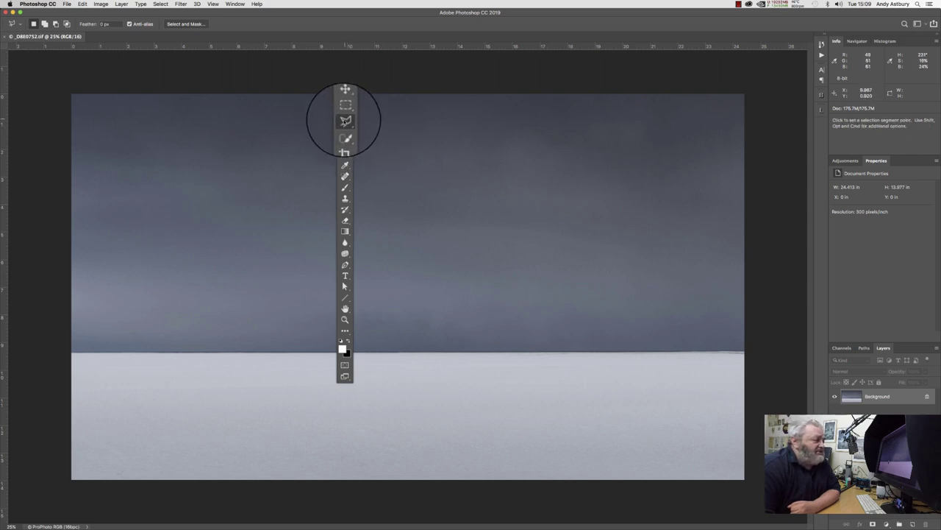
right_click(345, 120)
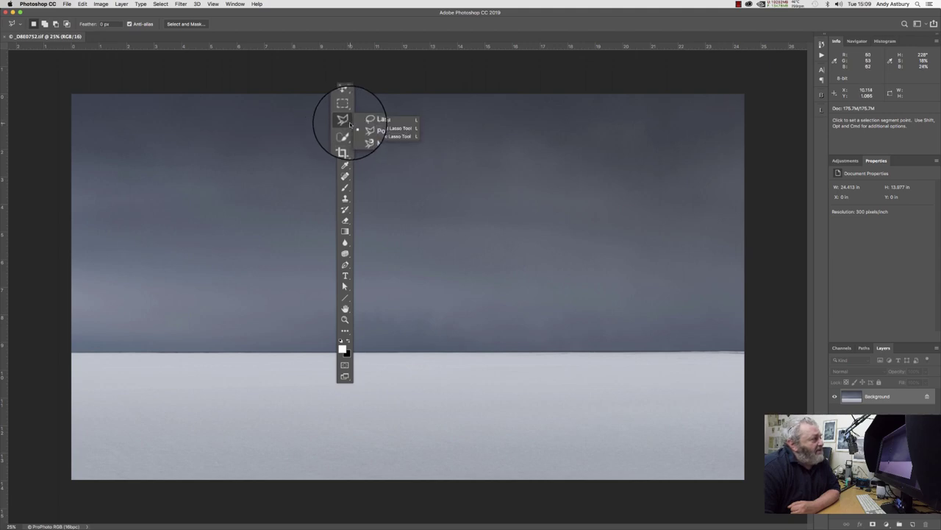
left_click(367, 120)
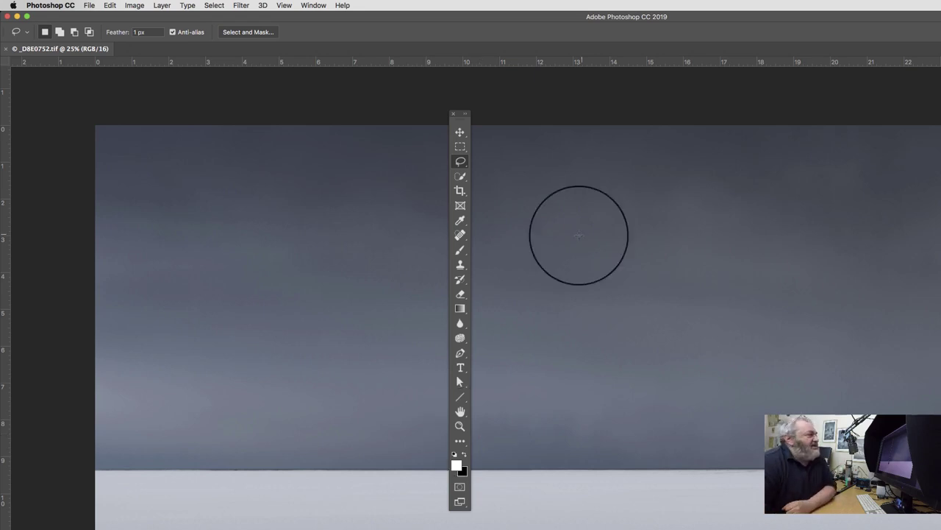
Open the Customize Toolbar dialog via Edit > Toolbar to view the default tool list
left_click(110, 5)
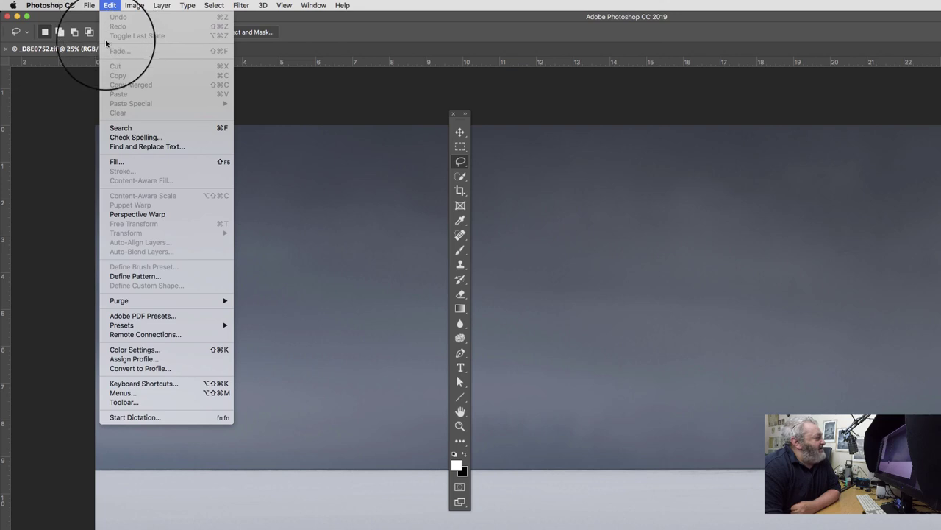
left_click(120, 402)
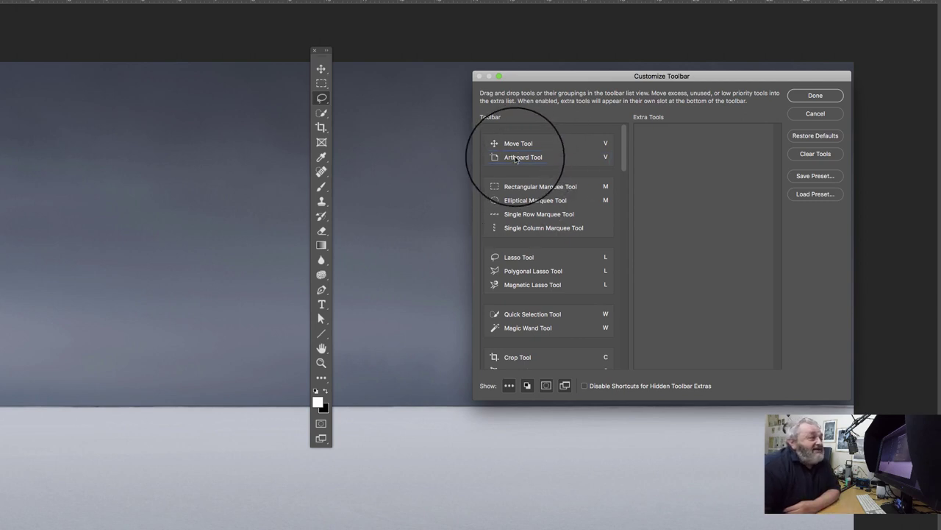
Send Artboard, Elliptical, Single Row and Single Column Marquee to Extra Tools, leaving Rectangular Marquee alone
left_click_drag(515, 160, 672, 144)
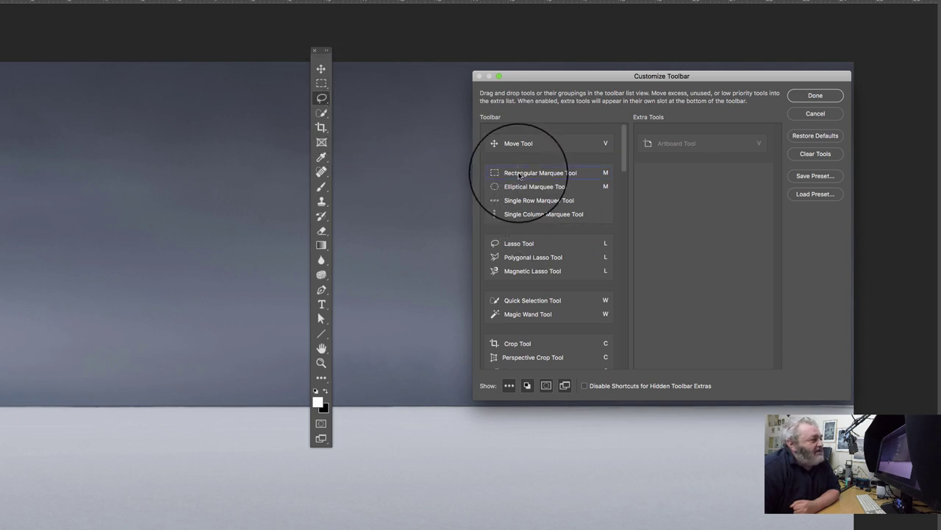
left_click_drag(520, 174, 520, 160)
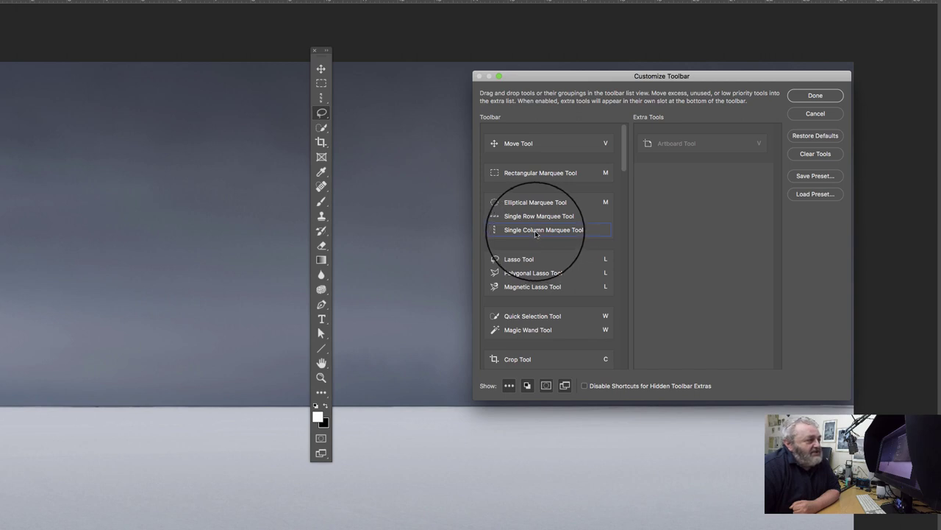
left_click_drag(498, 201, 684, 176)
left_click_drag(545, 203, 678, 200)
left_click_drag(577, 201, 703, 232)
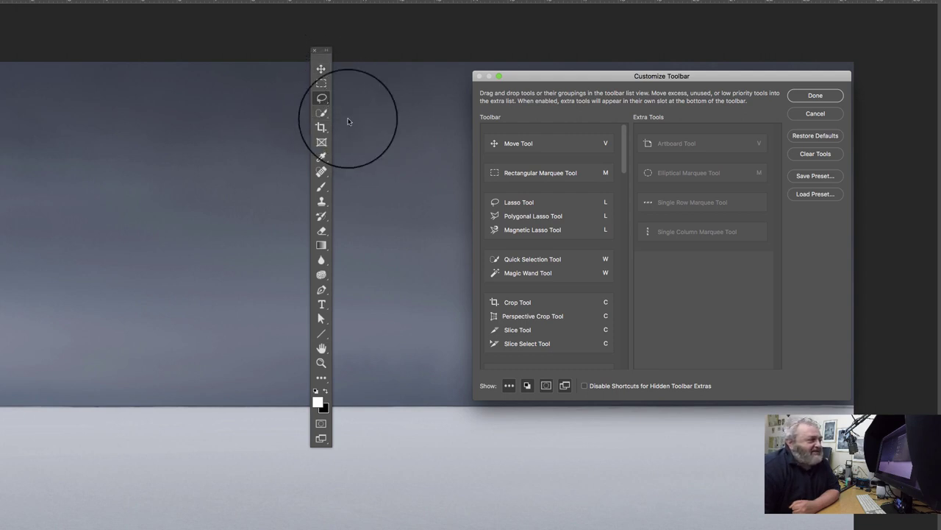
Split the Lasso Tool into its own slot and move Polygonal Lasso into Extra Tools
left_click(321, 97)
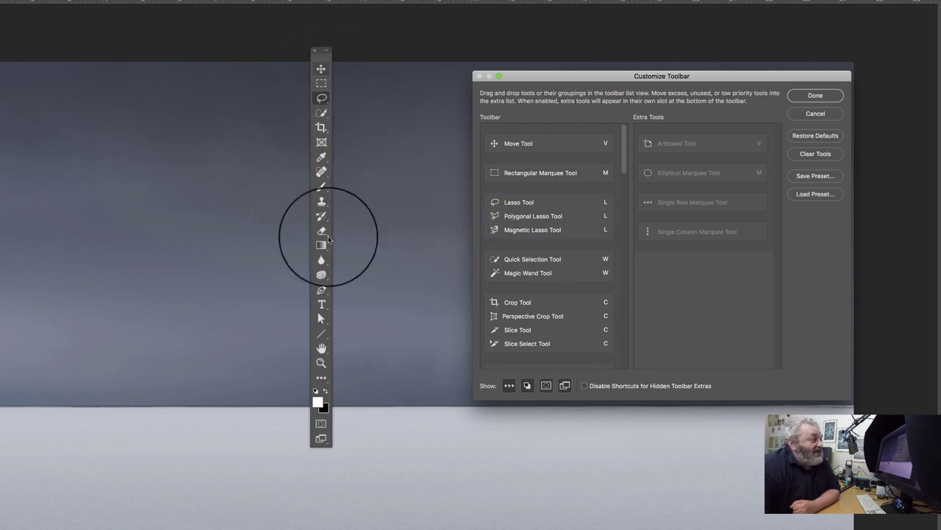
left_click(321, 318)
left_click(524, 173)
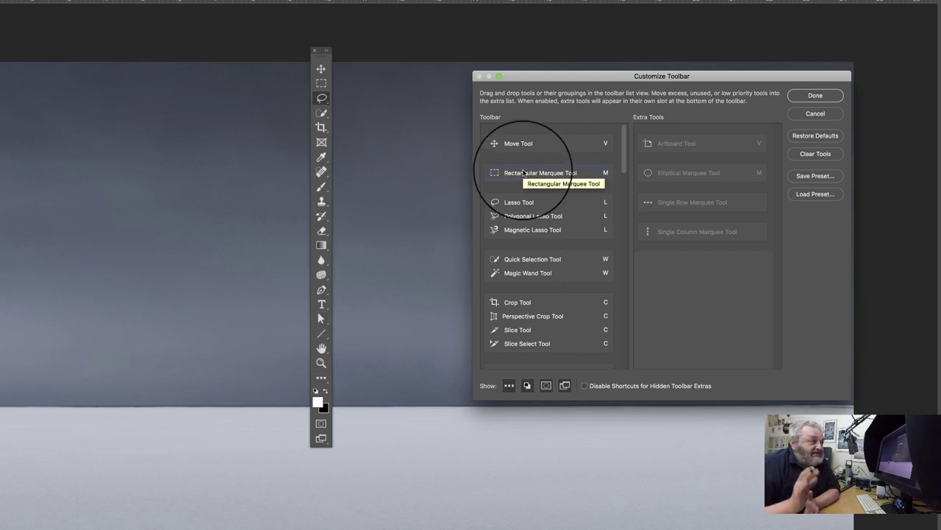
left_click(520, 203)
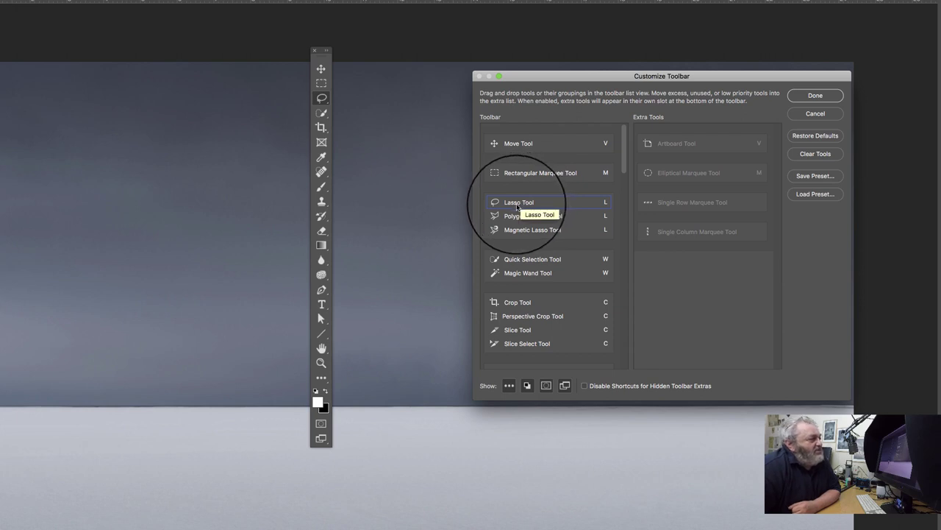
left_click_drag(517, 206, 518, 185)
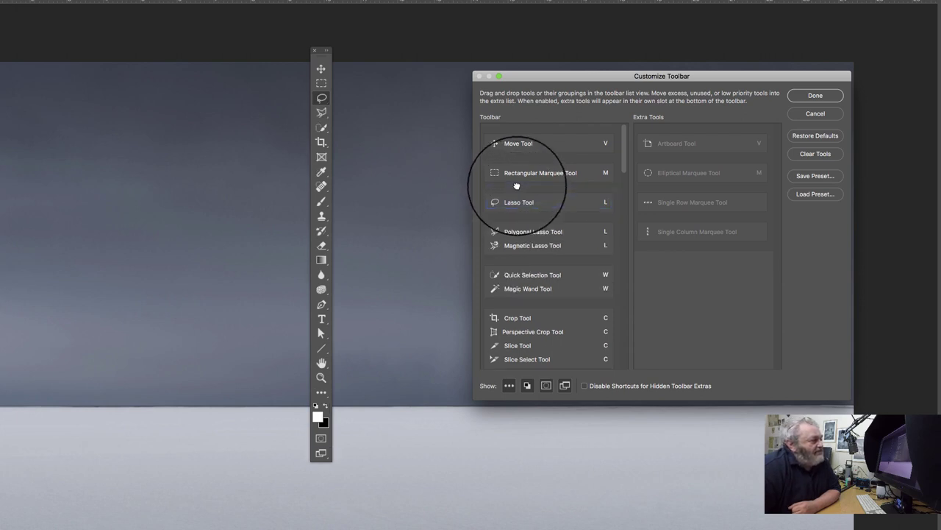
left_click(517, 234)
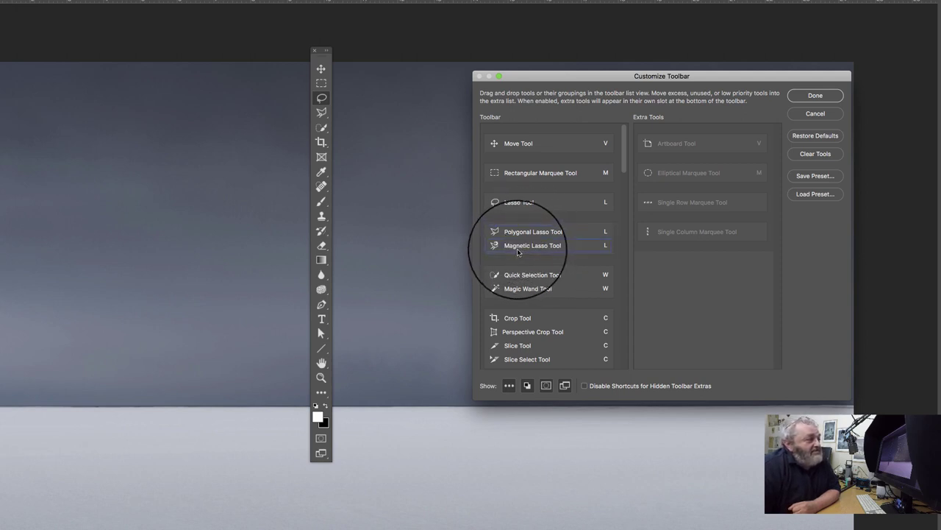
mouse_move(529, 236)
left_mouse_down()
mouse_move(670, 287)
mouse_move(685, 261)
mouse_move(530, 226)
mouse_move(551, 269)
mouse_move(687, 297)
mouse_move(681, 289)
left_mouse_up()
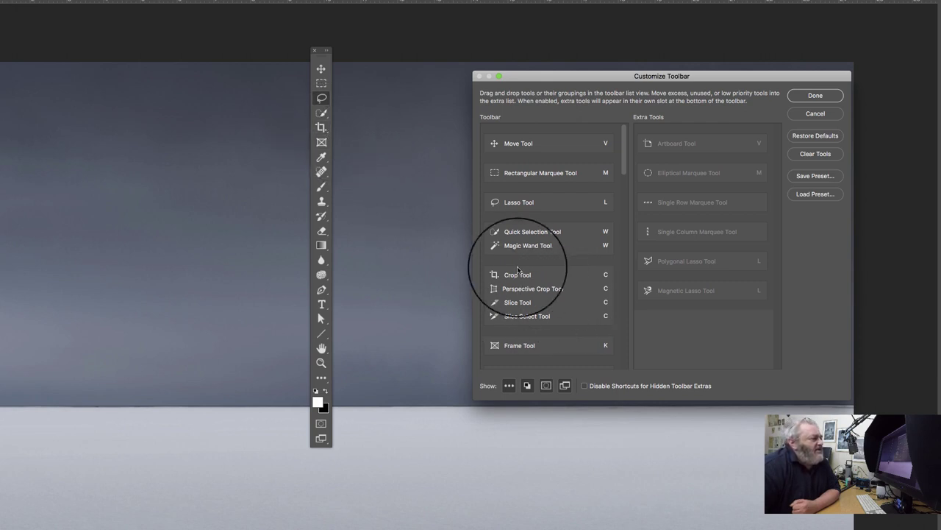
Give Crop its own slot and move Perspective Crop, Slice and Frame to Extra Tools
left_click_drag(519, 276, 519, 263)
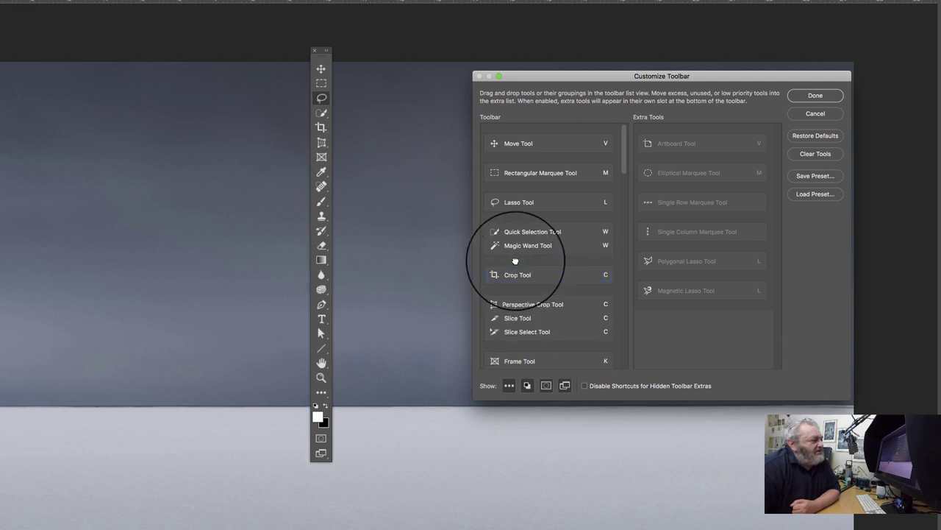
left_click_drag(517, 306, 693, 346)
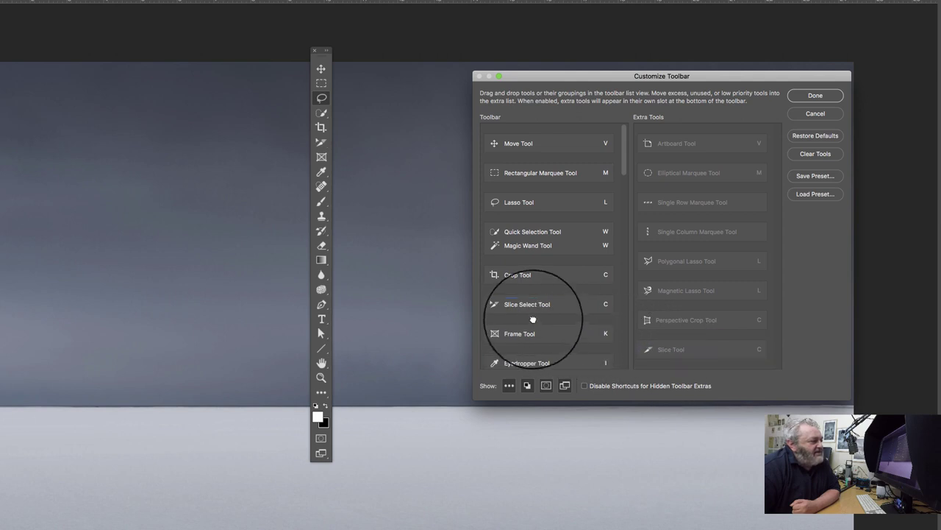
left_click_drag(536, 313, 692, 316)
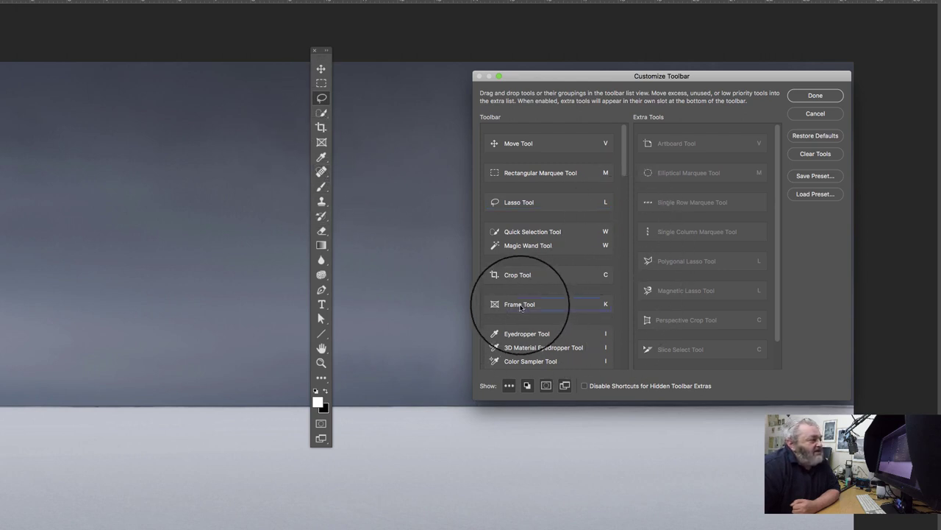
left_click_drag(517, 302, 643, 288)
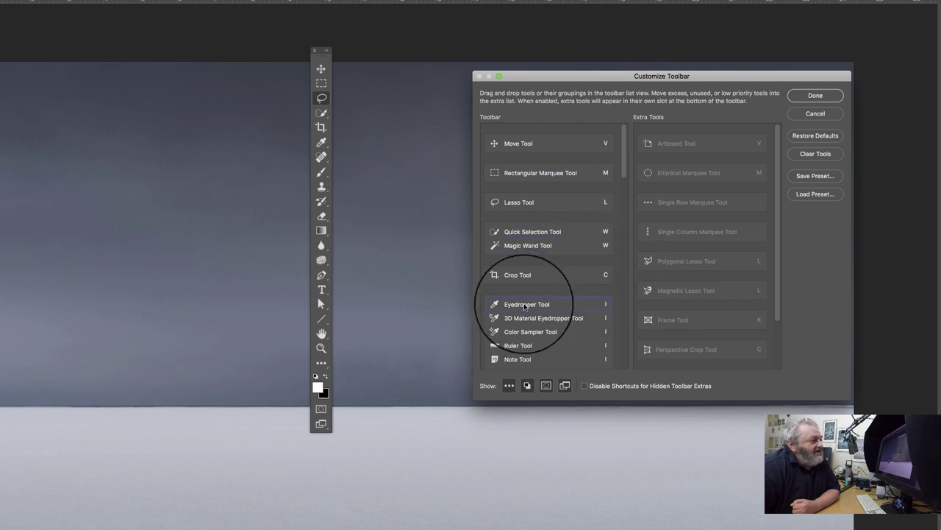
Give Eyedropper its own slot and send 3D Material Eyedropper, Note and Count to Extra Tools
mouse_move(529, 301)
left_mouse_down()
mouse_move(524, 294)
mouse_move(524, 338)
mouse_move(521, 314)
left_mouse_up()
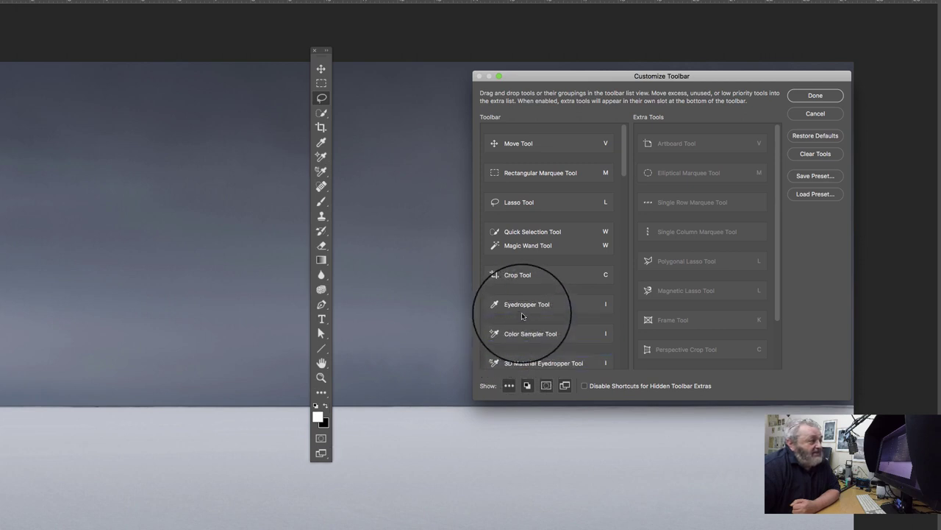
left_click_drag(624, 158, 621, 208)
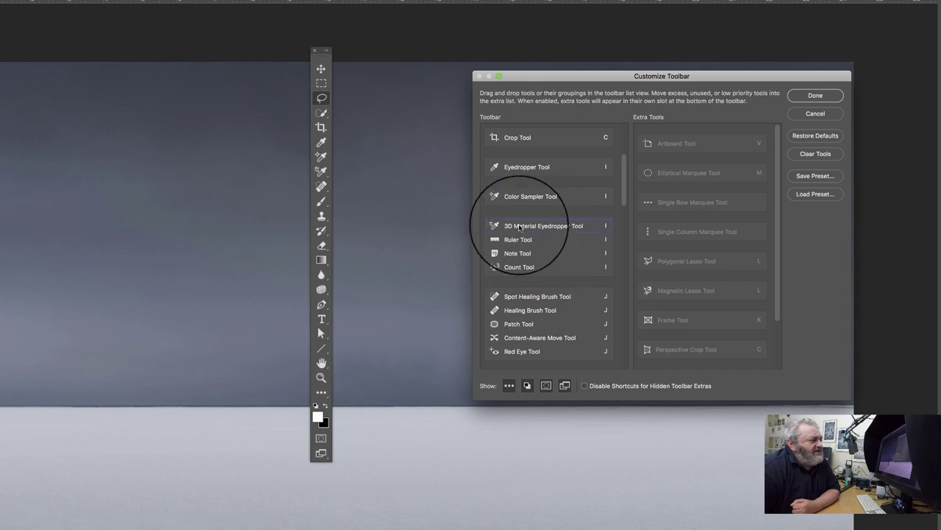
left_click_drag(520, 228, 671, 220)
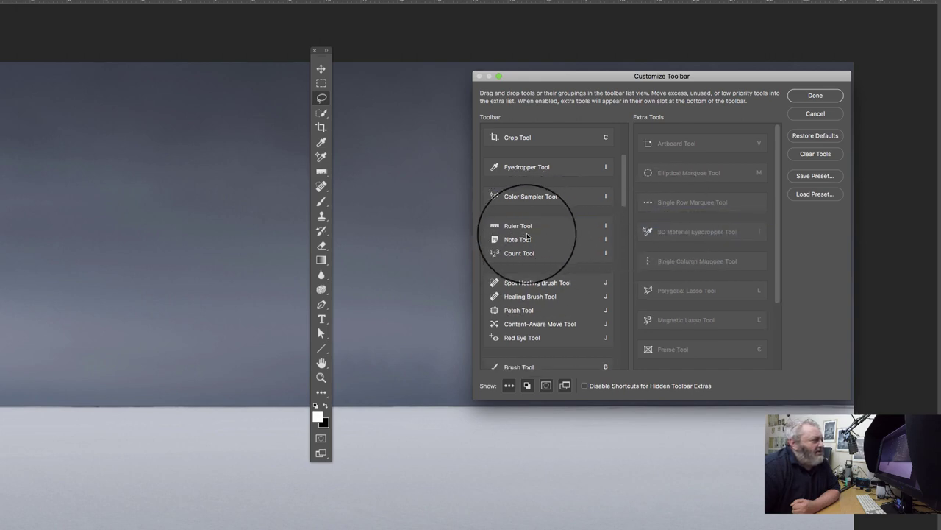
left_click_drag(527, 239, 627, 238)
left_click_drag(518, 243, 683, 257)
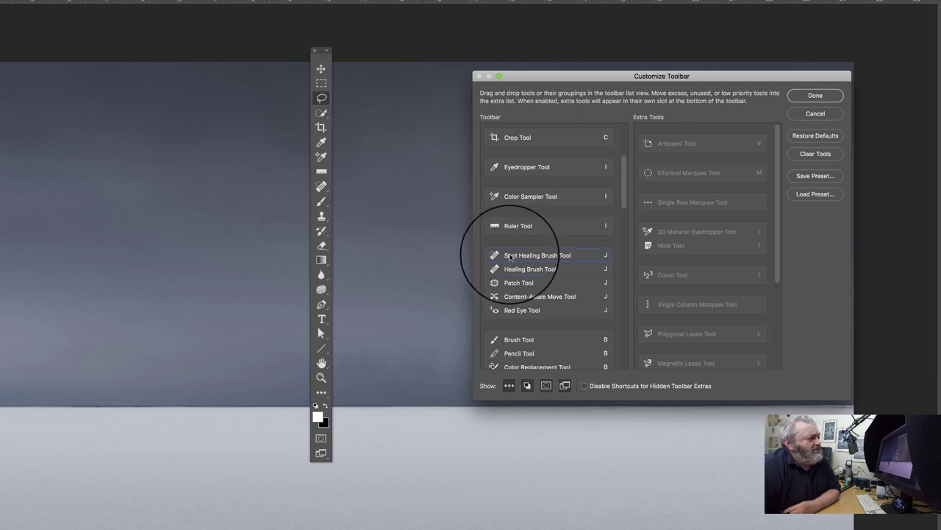
Give Spot Healing Brush, Healing Brush, Patch and Content-Aware Move each their own slot
mouse_move(508, 252)
left_mouse_down()
mouse_move(519, 224)
mouse_move(514, 237)
left_mouse_up()
left_click_drag(513, 282, 518, 275)
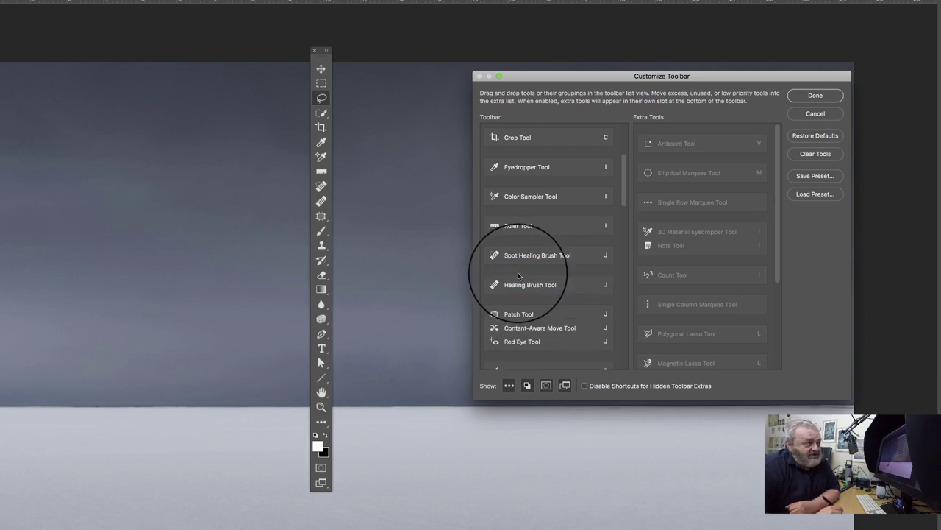
left_click_drag(513, 317, 497, 302)
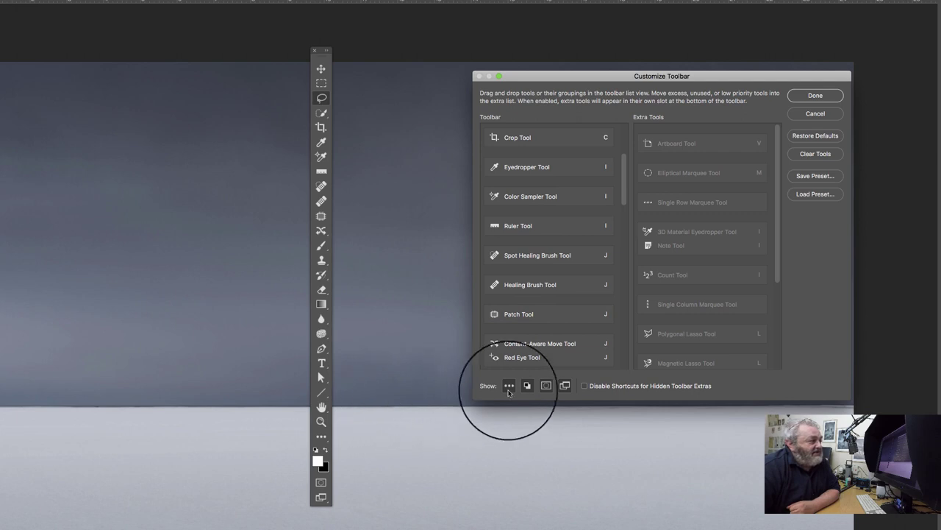
left_click_drag(524, 344, 520, 331)
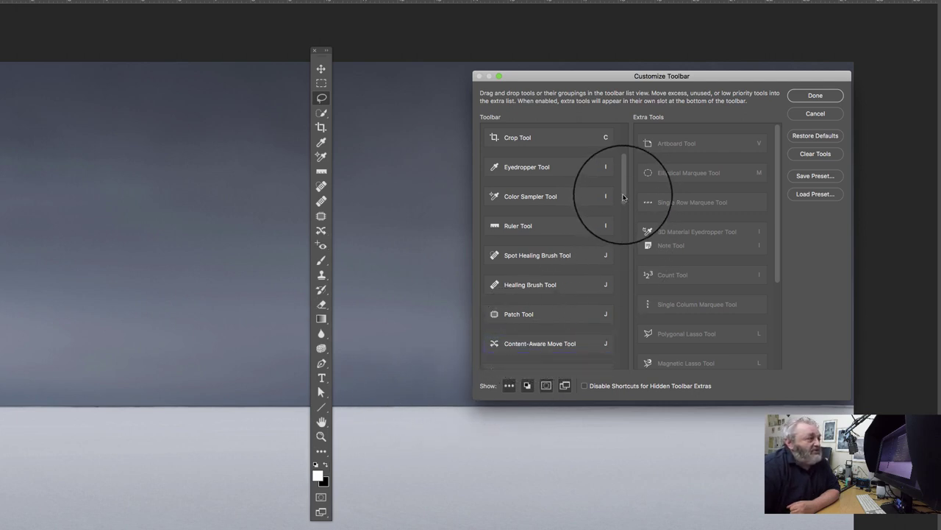
Give Brush its own slot and move Red Eye, Pencil, Color Replacement and Mixer Brush to Extra Tools
left_click_drag(623, 197, 621, 231)
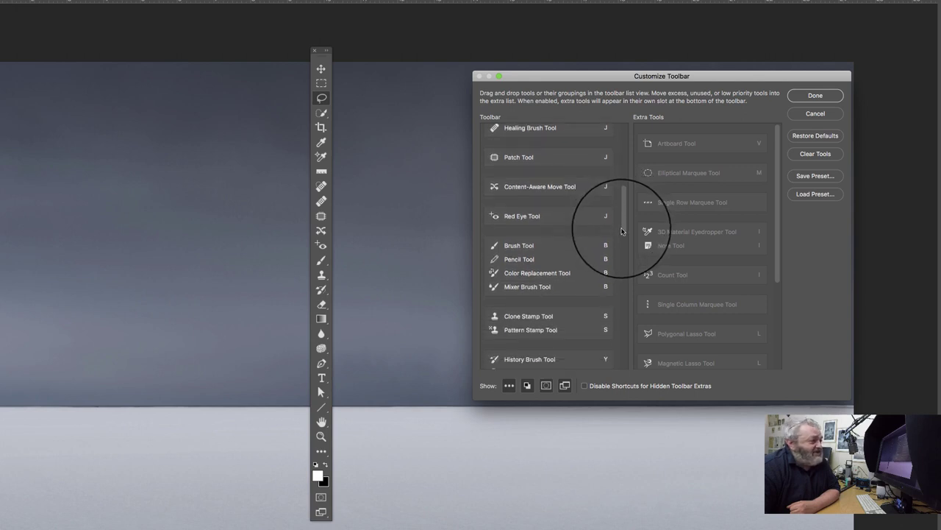
left_click_drag(515, 216, 665, 221)
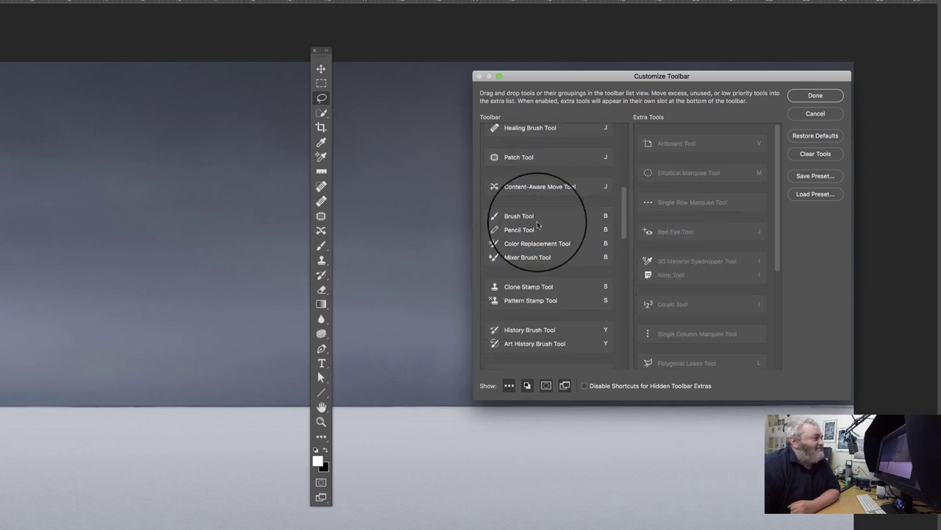
mouse_move(511, 220)
left_mouse_down()
mouse_move(508, 199)
mouse_move(515, 211)
left_mouse_up()
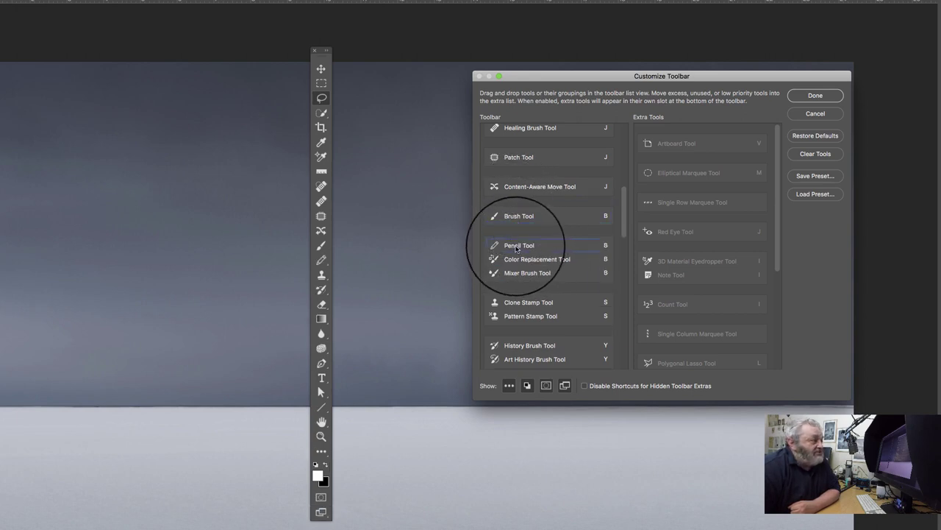
mouse_move(519, 251)
left_mouse_down()
mouse_move(649, 244)
mouse_move(651, 256)
left_mouse_up()
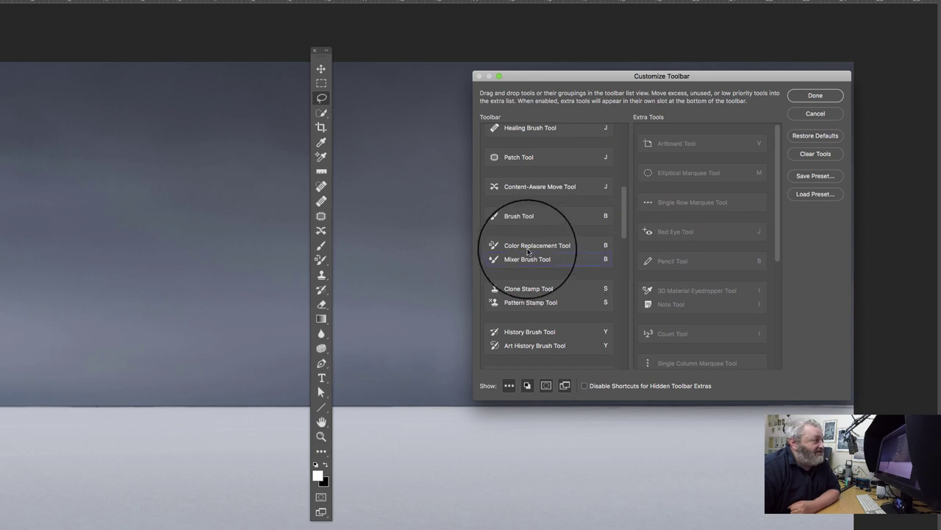
mouse_move(528, 246)
left_mouse_down()
mouse_move(673, 234)
mouse_move(665, 257)
left_mouse_up()
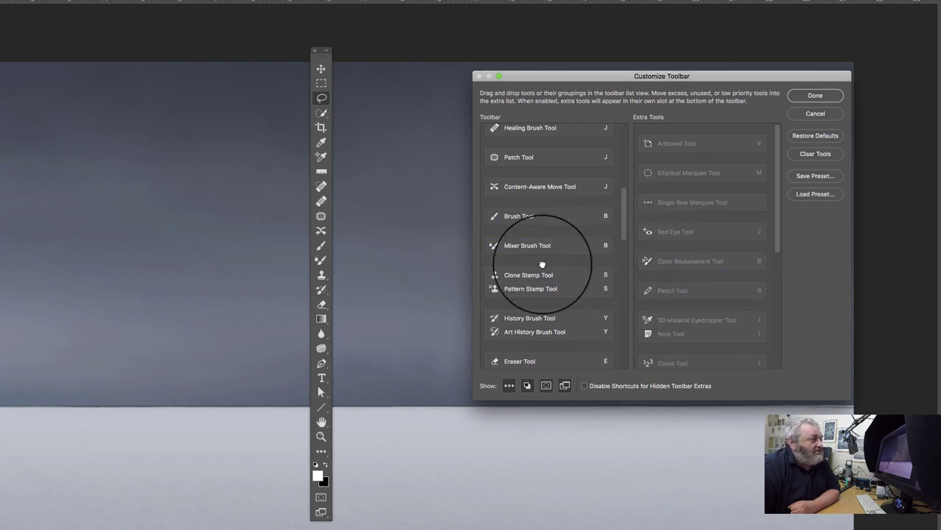
mouse_move(523, 246)
left_mouse_down()
mouse_move(669, 239)
mouse_move(665, 248)
left_mouse_up()
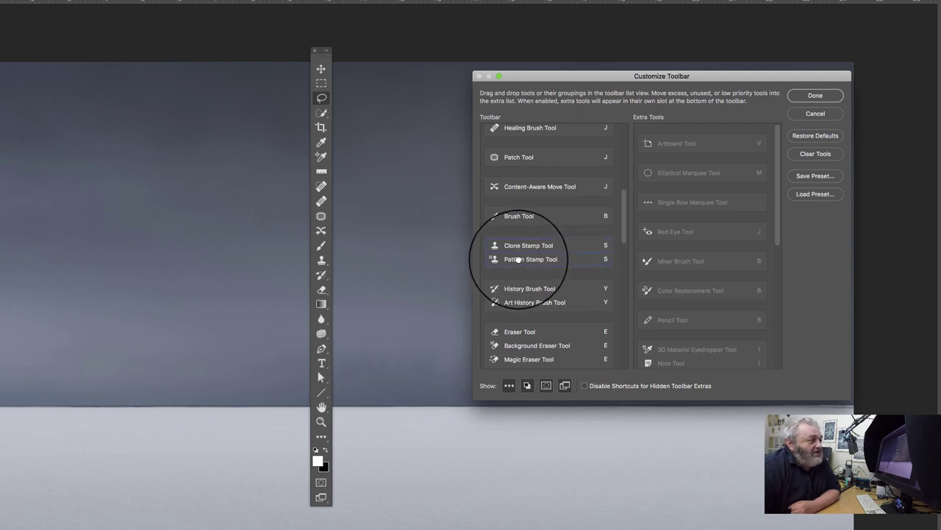
Send Pattern Stamp, History Brush, Art History Brush and Background Eraser to extras; Eraser stands alone
mouse_move(518, 259)
left_mouse_down()
mouse_move(652, 257)
mouse_move(680, 243)
left_mouse_up()
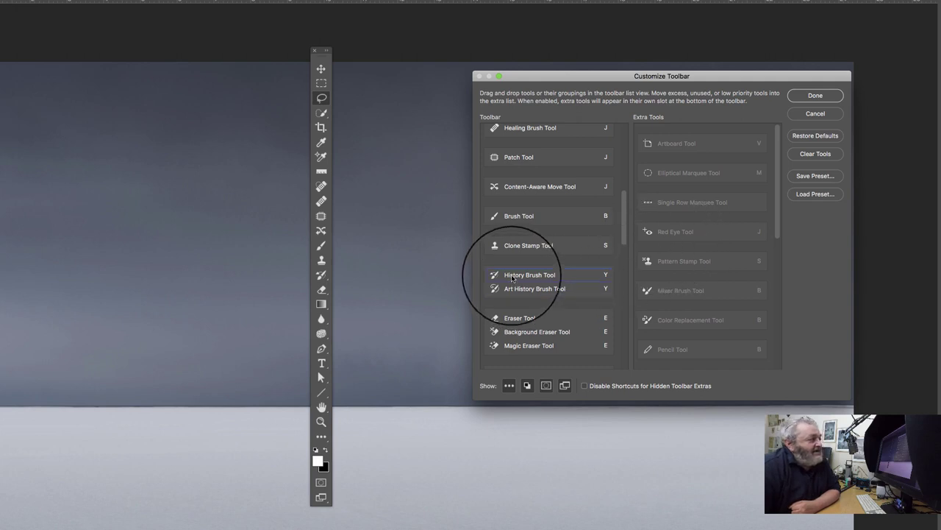
left_click_drag(489, 274, 669, 274)
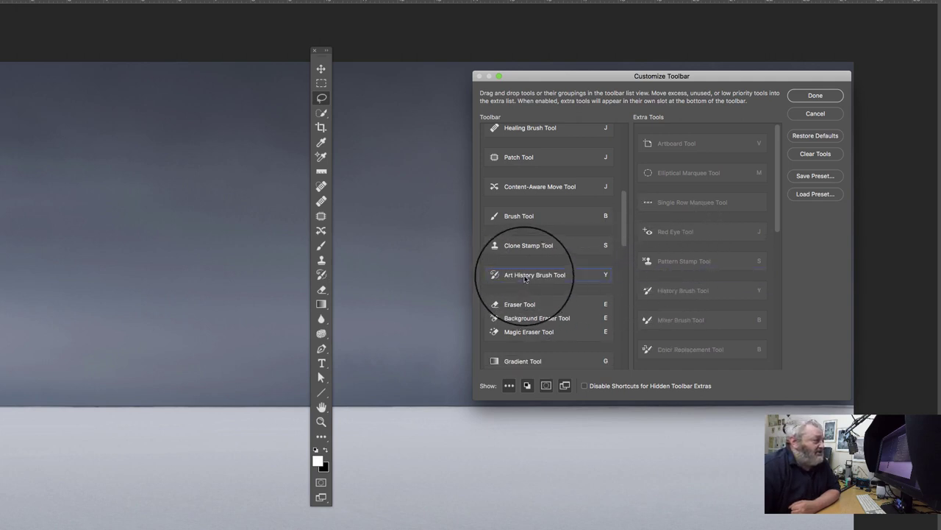
left_click_drag(542, 273, 669, 276)
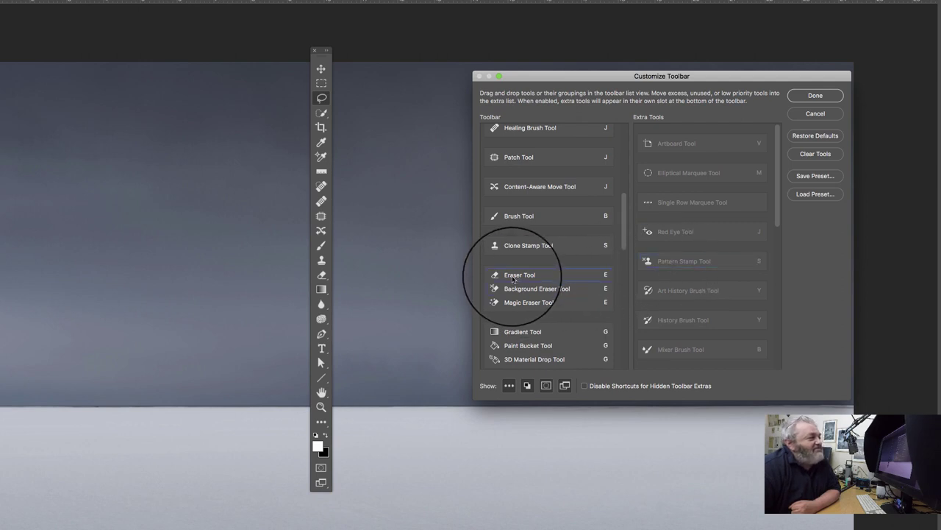
left_click_drag(511, 275, 510, 257)
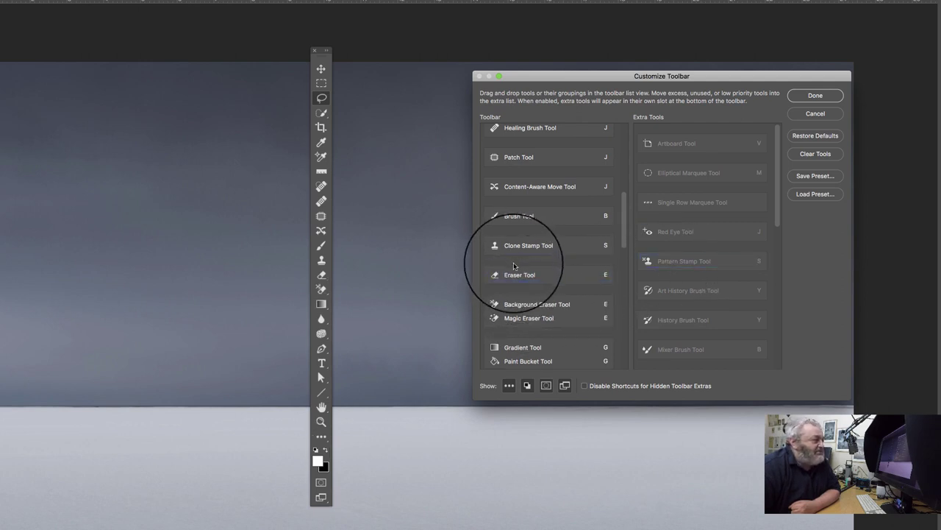
mouse_move(532, 310)
left_mouse_down()
mouse_move(684, 302)
mouse_move(523, 301)
mouse_move(662, 322)
mouse_move(673, 293)
left_mouse_up()
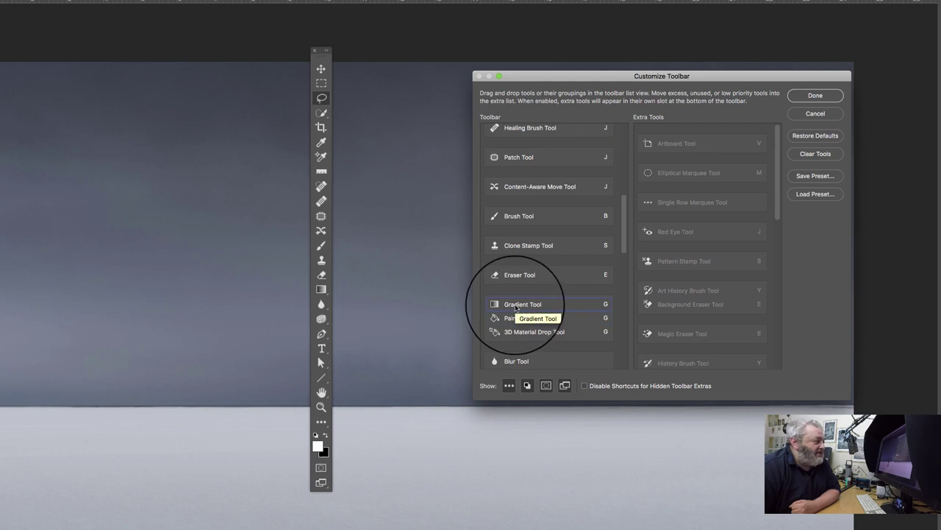
Give Gradient its own slot and move 3D Material Drop into Extra Tools
mouse_move(519, 304)
left_mouse_down()
mouse_move(521, 274)
mouse_move(540, 293)
mouse_move(532, 321)
mouse_move(520, 312)
left_mouse_up()
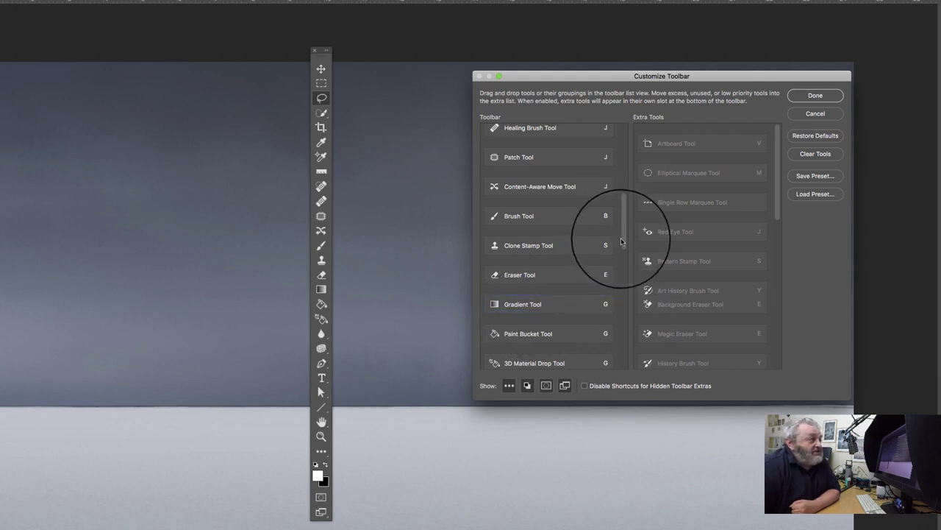
scroll(622, 246, "down", 1)
scroll(622, 246, "down", 3)
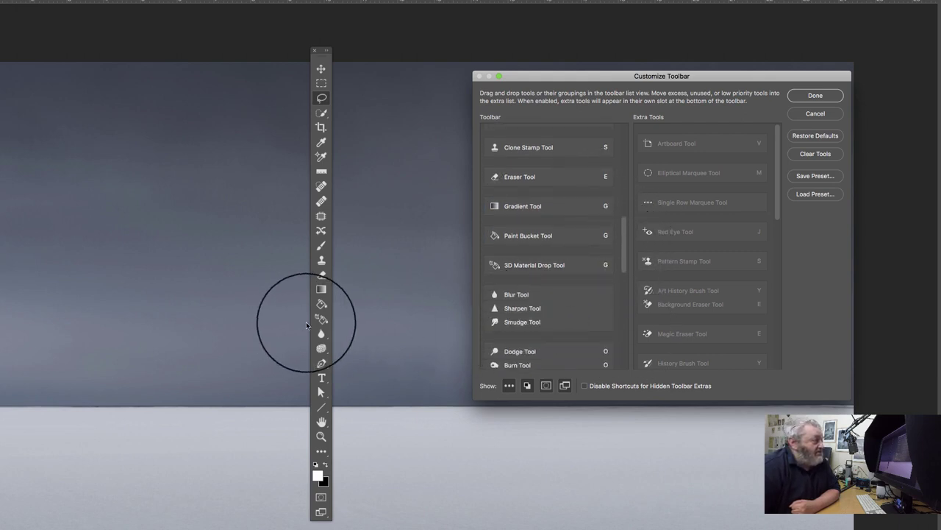
left_click_drag(553, 277, 683, 272)
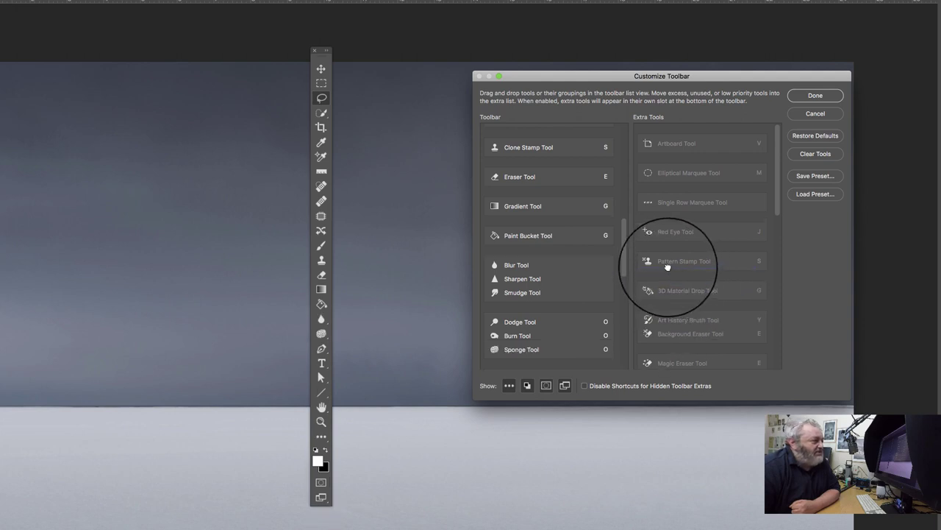
Give Blur its own slot, send Sharpen to Extra Tools, and group Smudge with Dodge
left_click_drag(504, 278, 503, 253)
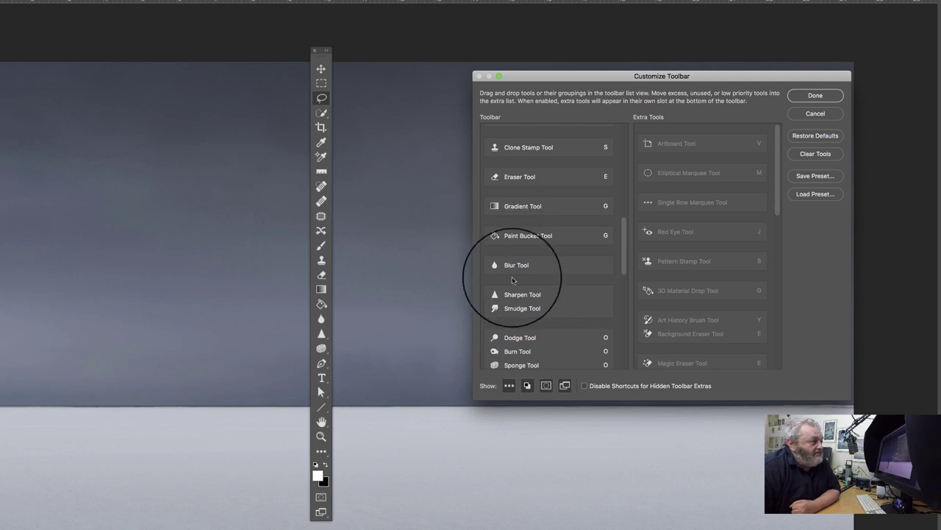
left_click_drag(521, 296, 678, 271)
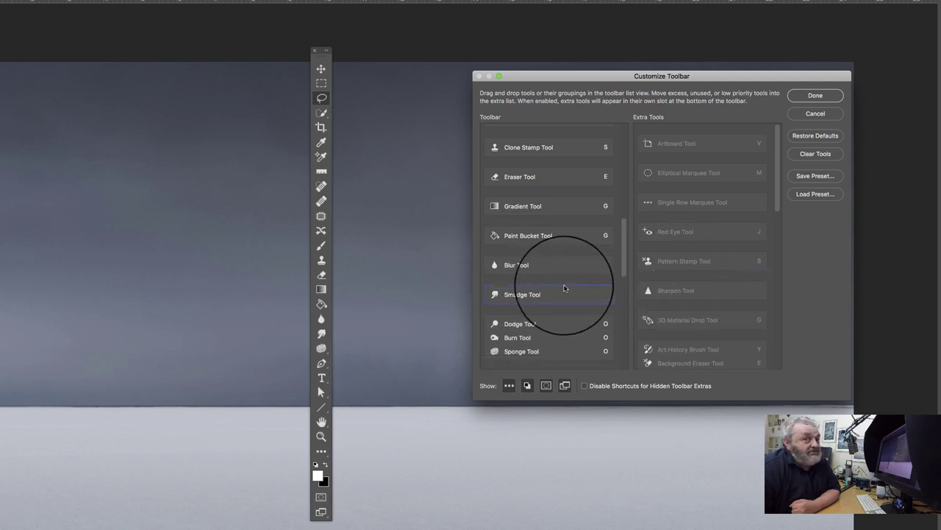
mouse_move(559, 290)
left_mouse_down()
mouse_move(550, 324)
mouse_move(530, 326)
mouse_move(520, 290)
mouse_move(511, 299)
left_mouse_up()
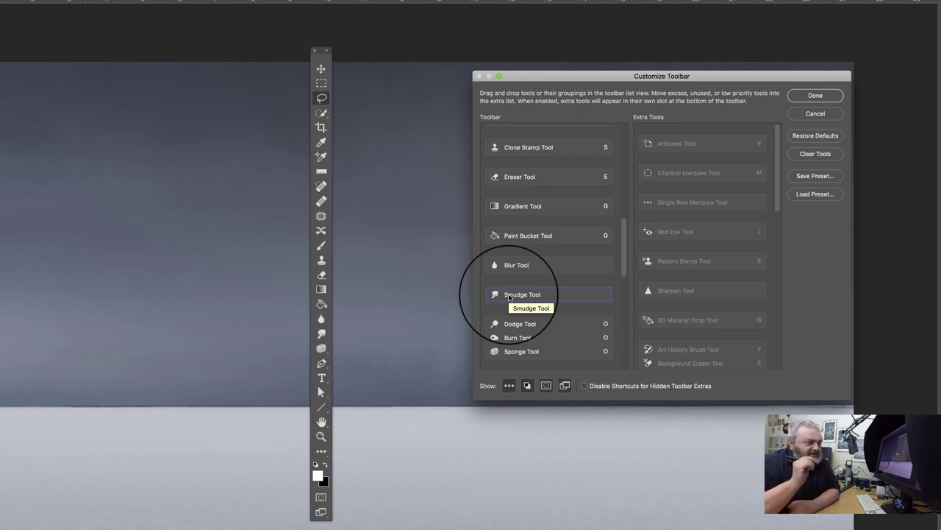
mouse_move(509, 296)
left_mouse_down()
mouse_move(598, 262)
mouse_move(557, 288)
mouse_move(521, 328)
mouse_move(514, 299)
mouse_move(556, 337)
mouse_move(517, 355)
mouse_move(516, 343)
left_mouse_up()
left_click_drag(624, 259, 622, 305)
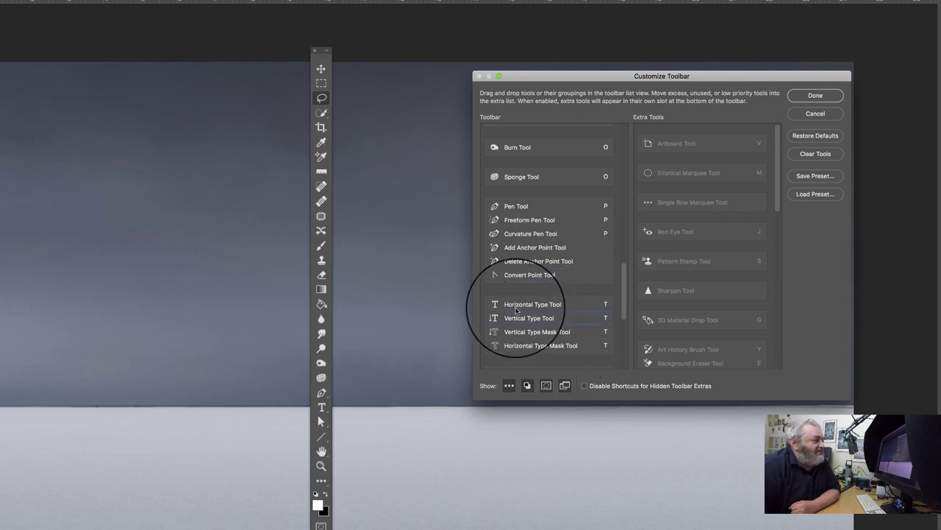
Give Horizontal Type and Hand their own slots and move Rotate View into Extra Tools
left_click_drag(513, 308, 506, 296)
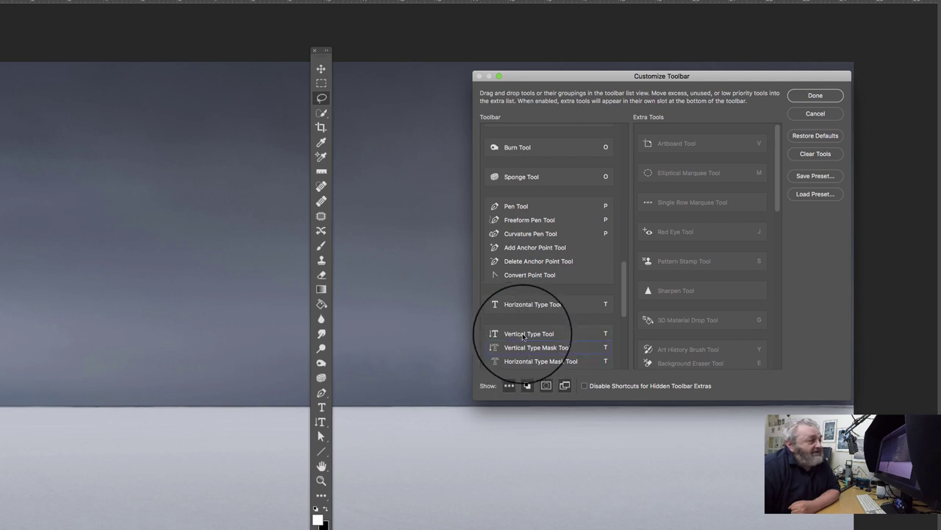
scroll(623, 308, "down", 1)
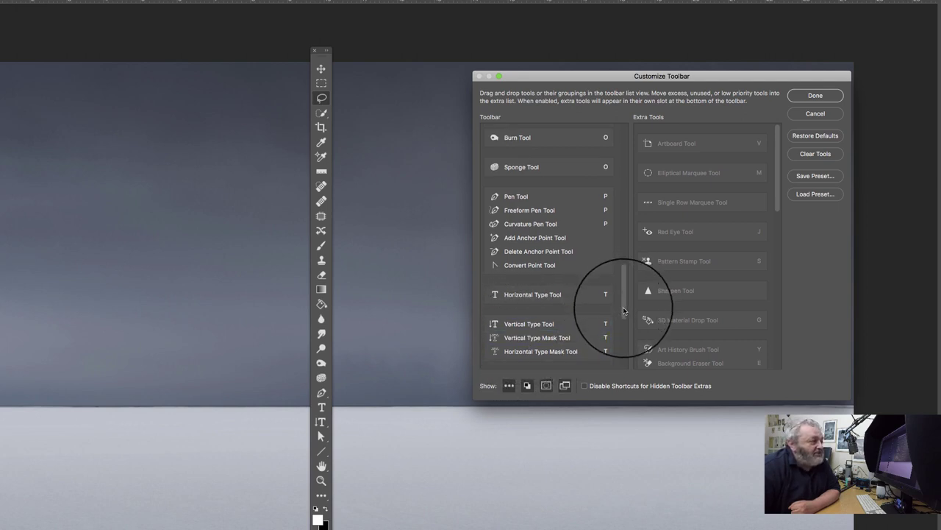
scroll(623, 309, "down", 5)
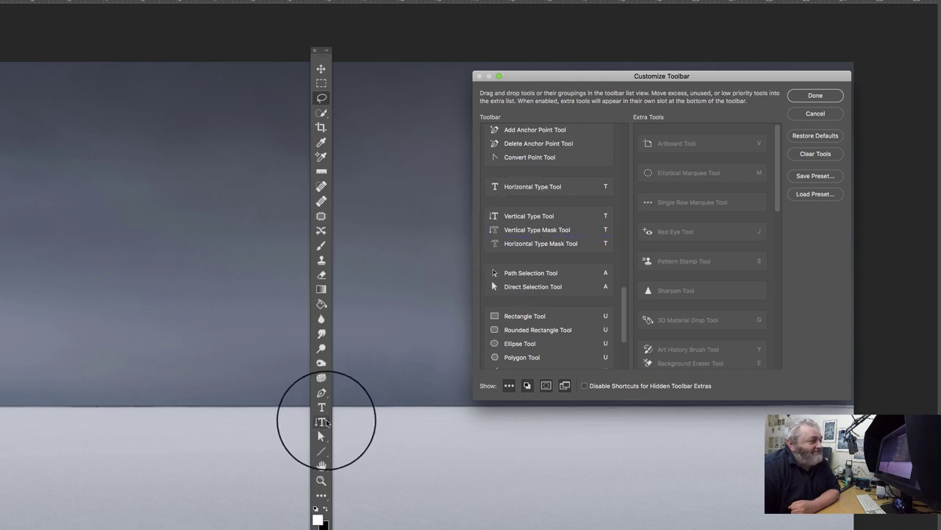
scroll(625, 317, "down", 1)
left_click_drag(624, 318, 625, 334)
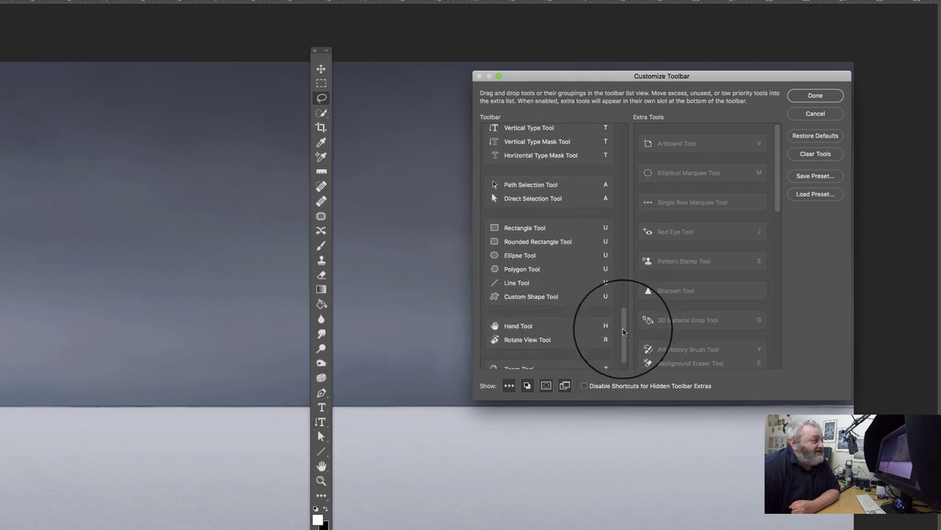
left_click_drag(496, 233, 519, 261)
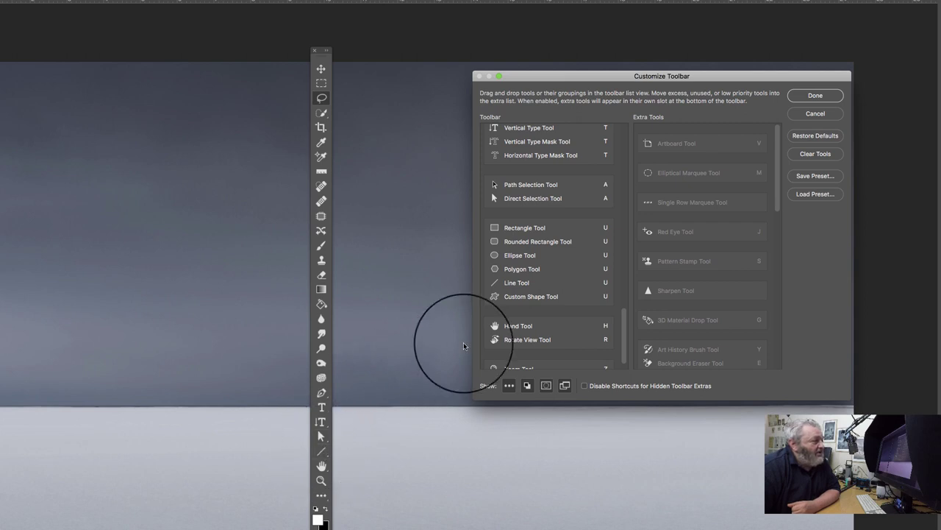
scroll(621, 317, "down", 1)
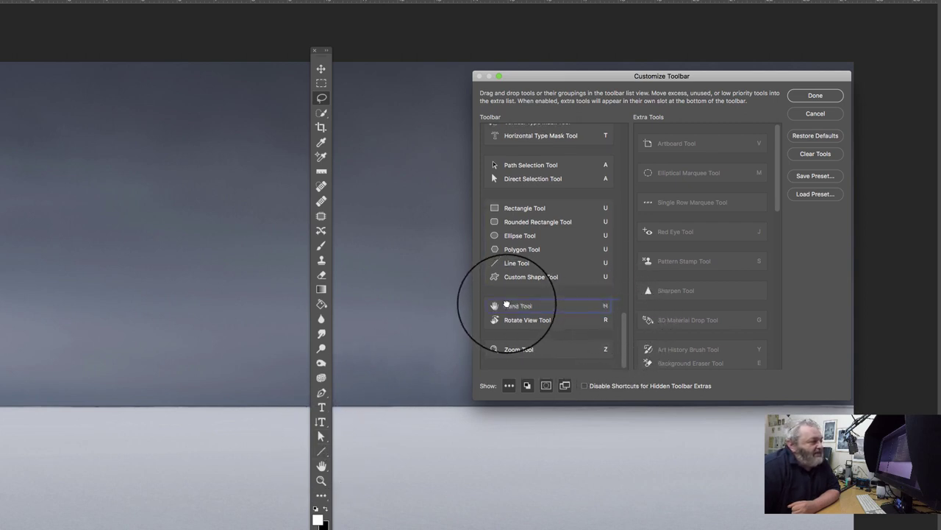
mouse_move(506, 308)
left_mouse_down()
mouse_move(496, 286)
mouse_move(495, 305)
left_mouse_up()
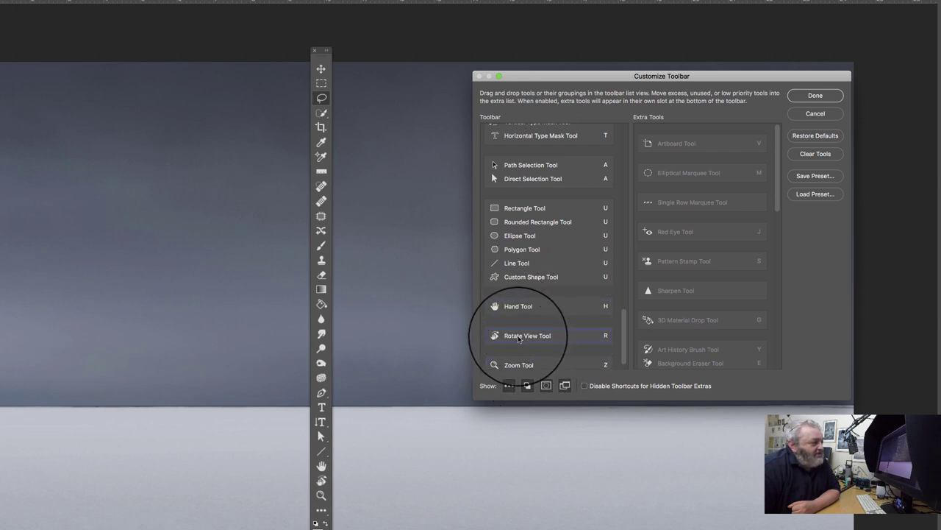
left_click_drag(521, 337, 673, 328)
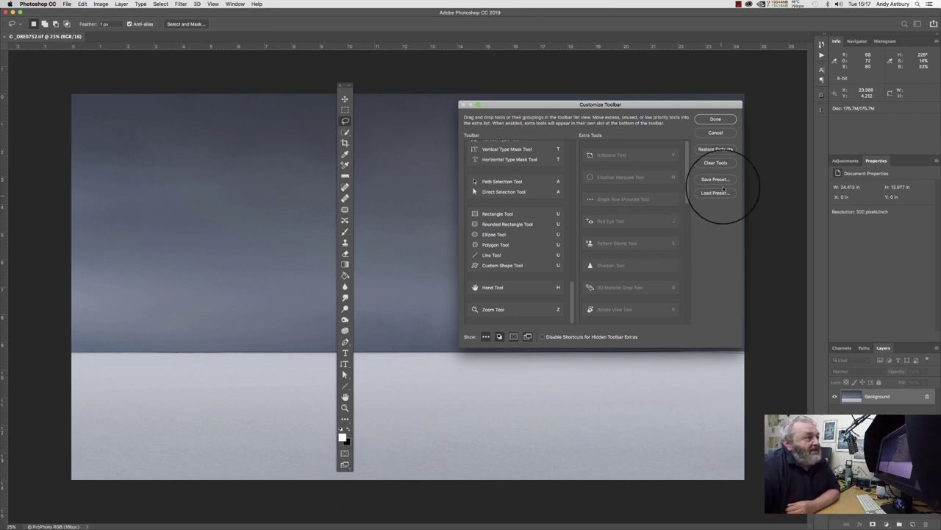
Save the toolbar as a preset named like the existing photo toolbar preset, minus the trailing ' 2'
left_click(712, 181)
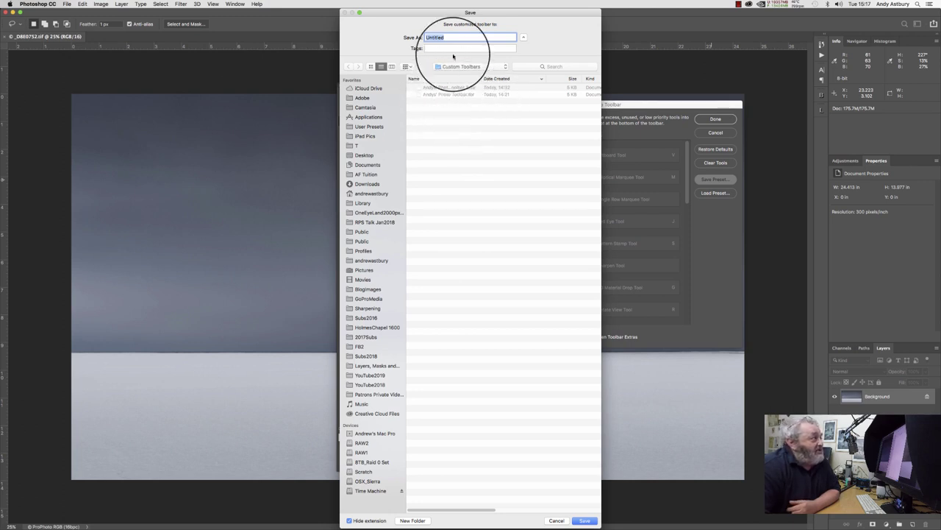
left_click(447, 87)
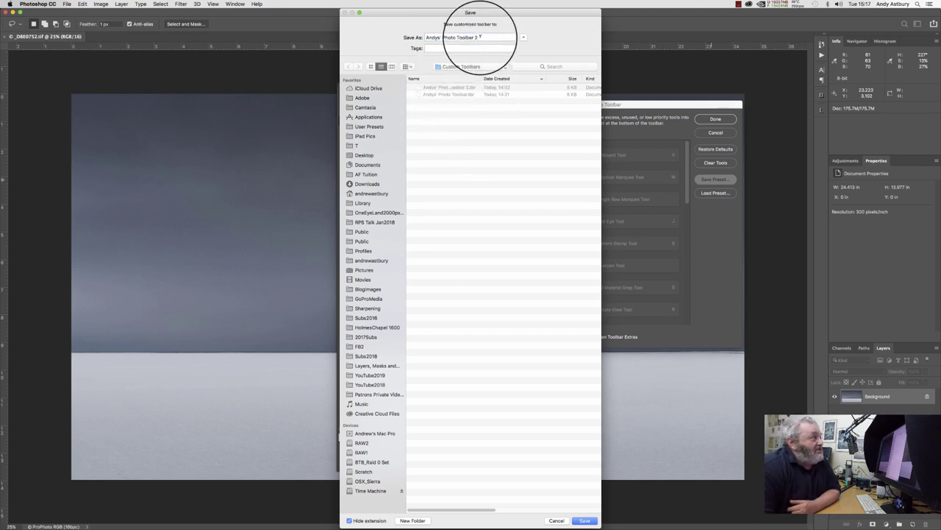
left_click(480, 41)
key("BackSpace")
key("BackSpace")
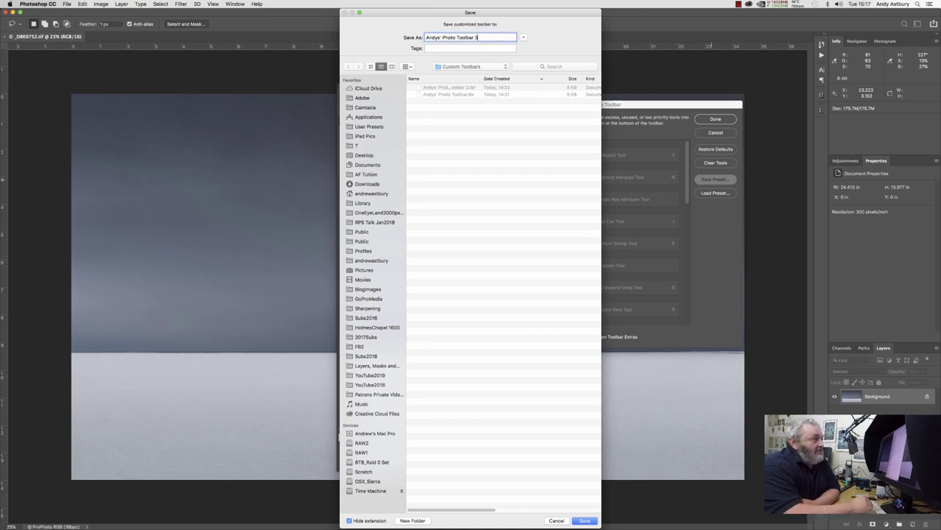
left_click(585, 520)
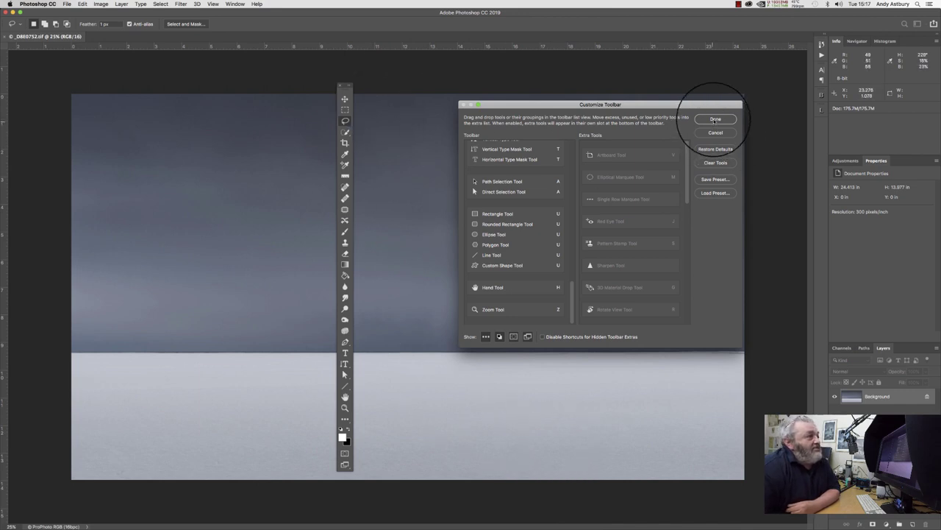
Close Customize Toolbar with Done and dock the Tools panel against the left edge
left_click(713, 118)
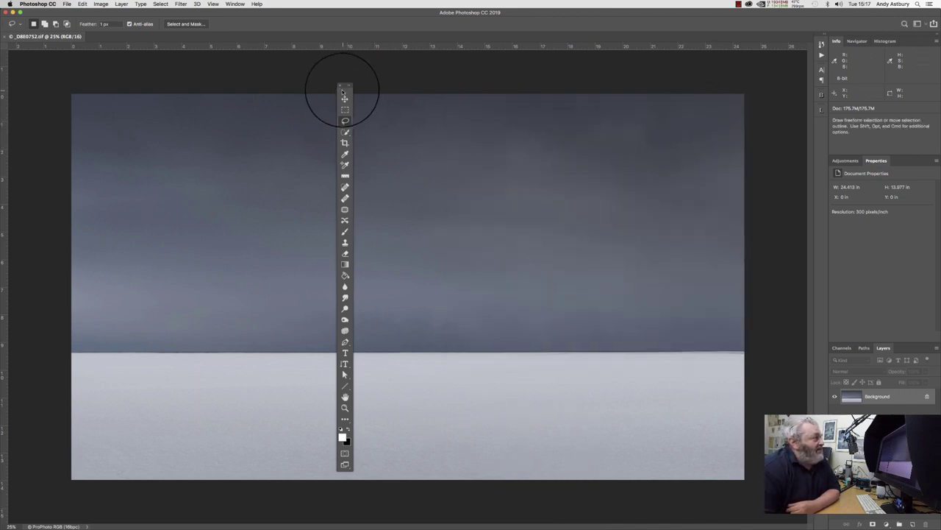
left_click_drag(342, 89, 6, 58)
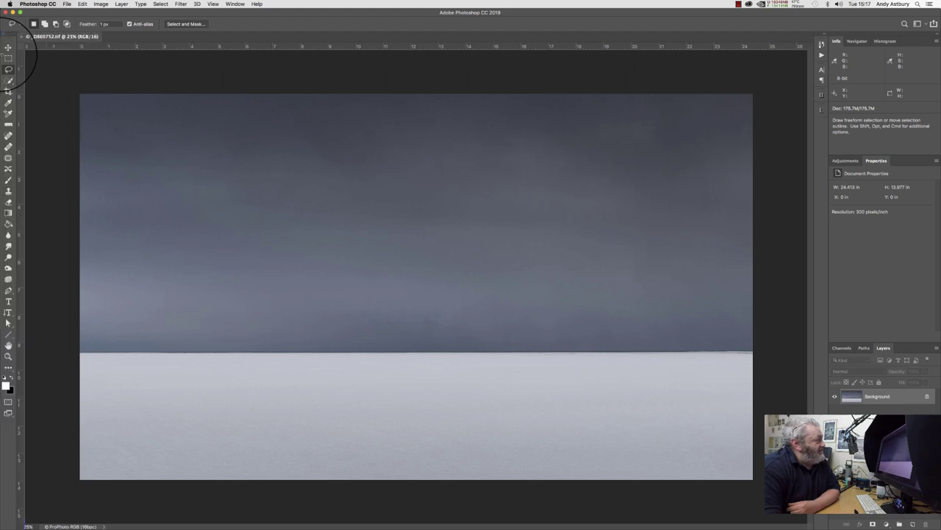